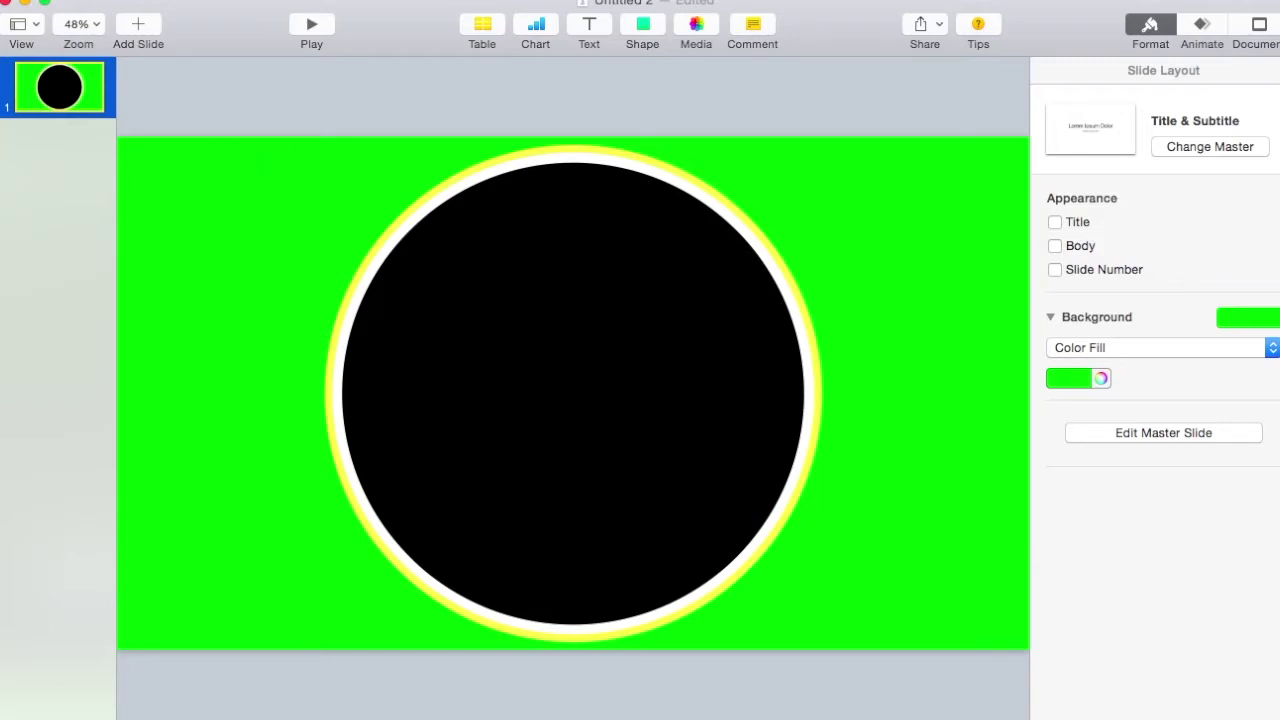
Step: Switch to the iMovie project, play the main clip to view the example circle overlays, and return to Keynote
{"action": "left_click", "coordinate": [1, 300]}
{"action": "left_click", "coordinate": [338, 528]}
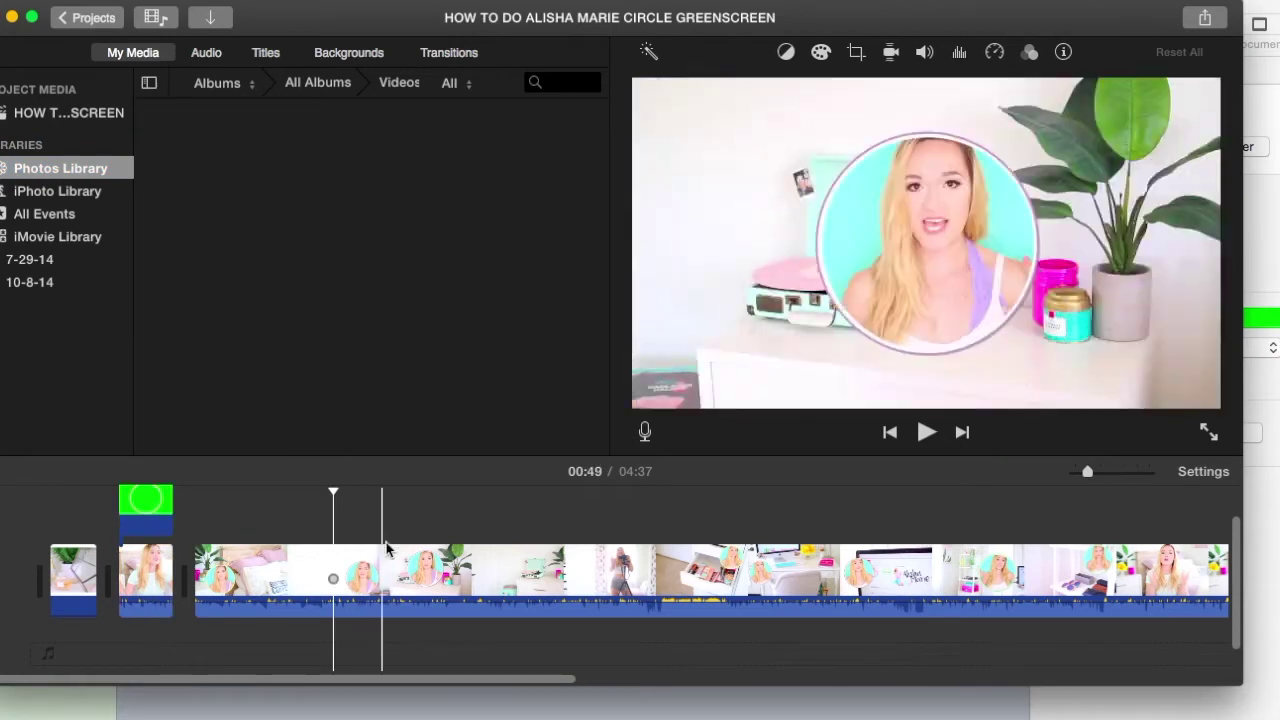
{"action": "key", "text": "space"}
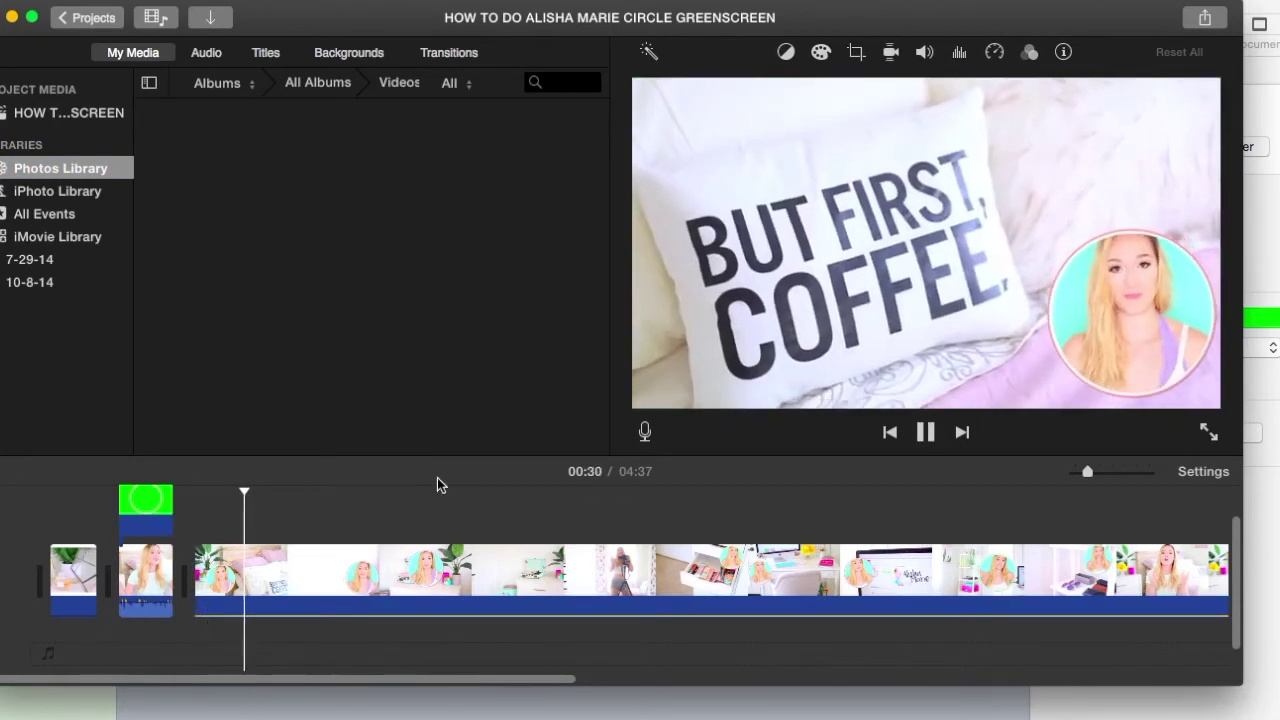
{"action": "key", "text": "space"}
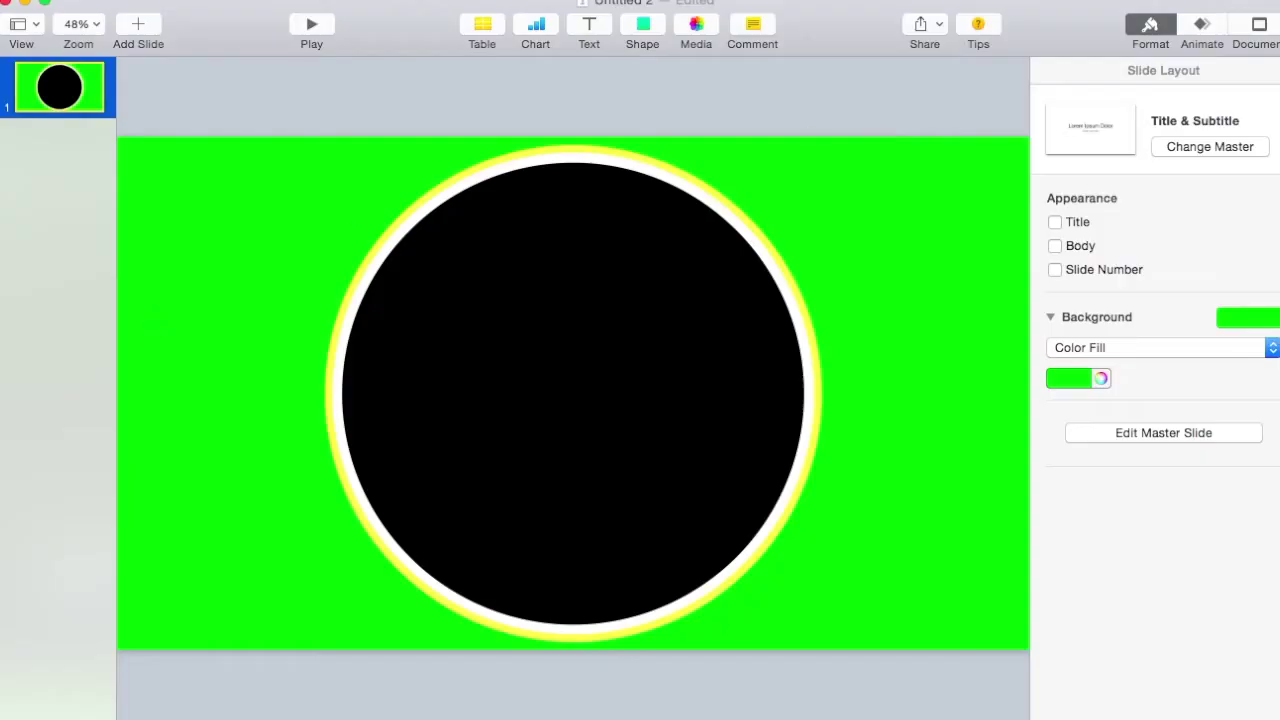
{"action": "key", "text": "super+Tab"}
{"action": "left_click", "coordinate": [1248, 222]}
{"action": "left_click_drag", "start_coordinate": [16, 394], "coordinate": [0, 394]}
{"action": "left_click_drag", "start_coordinate": [0, 719], "coordinate": [2, 714]}
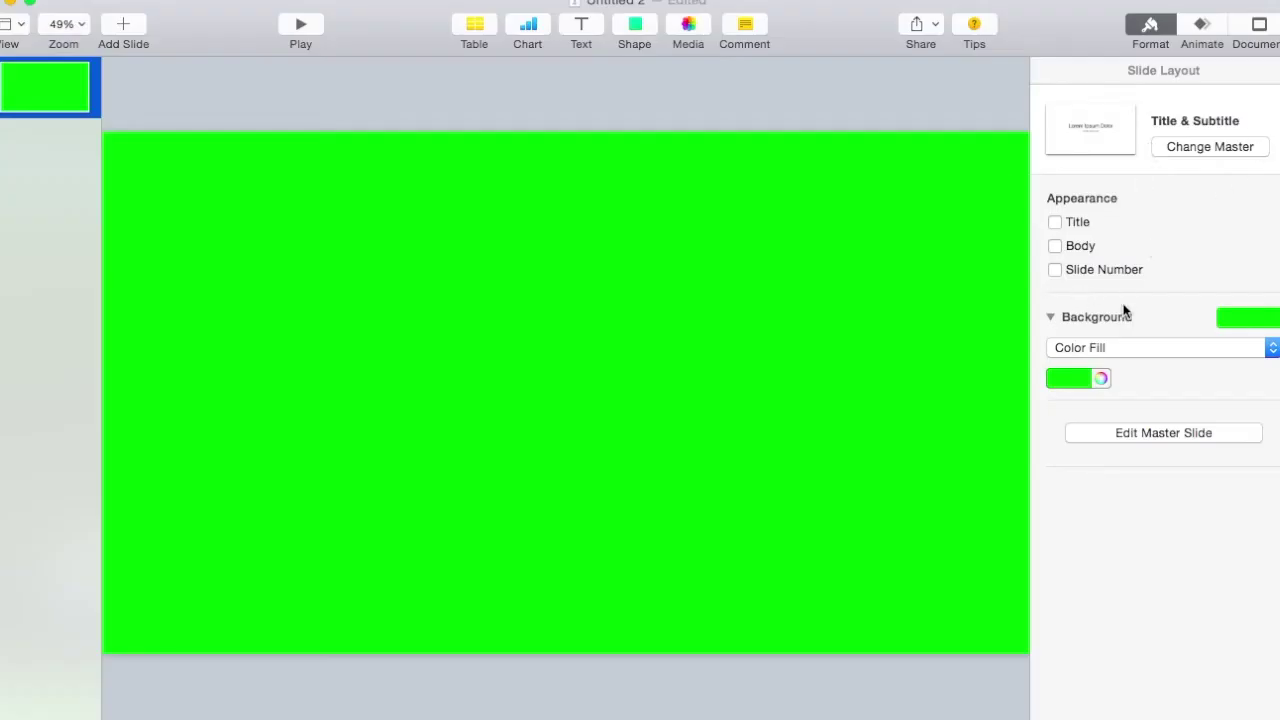
Step: Check the slide's background fill colour and the document's slide size setting
{"action": "left_click", "coordinate": [1102, 378]}
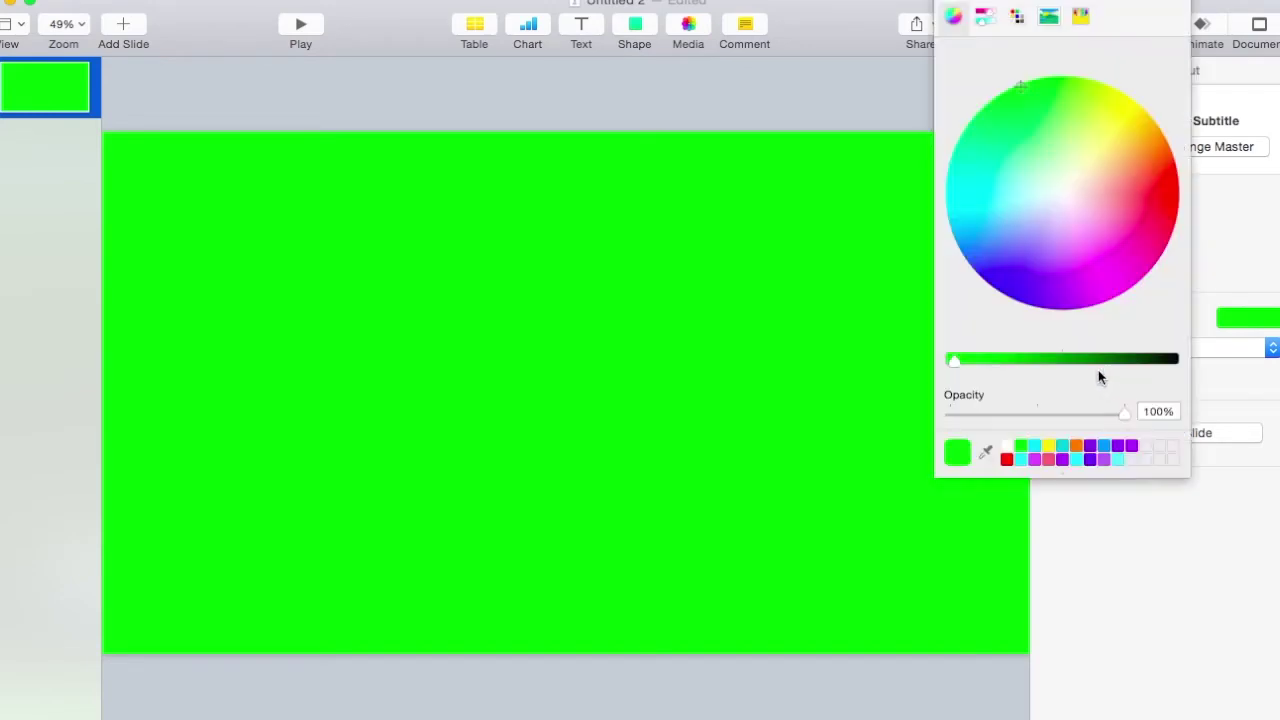
{"action": "left_click", "coordinate": [951, 4]}
{"action": "left_click", "coordinate": [1257, 24]}
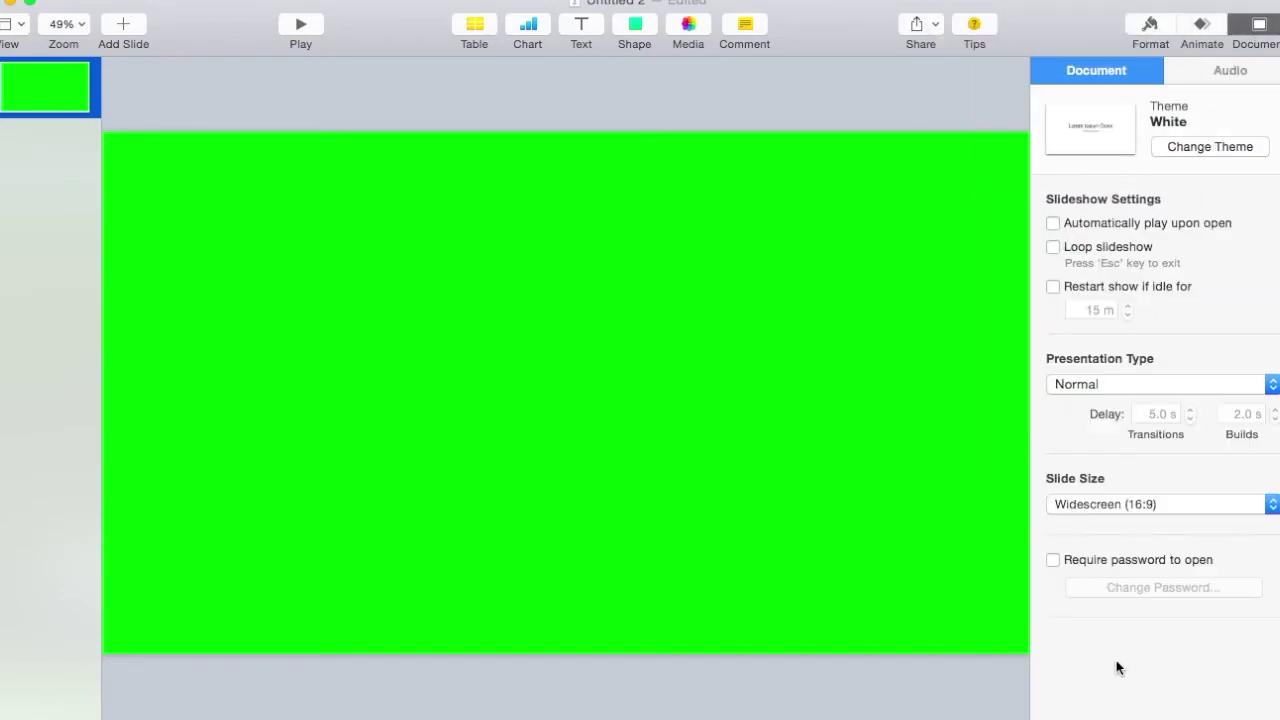
{"action": "left_click", "coordinate": [1150, 30]}
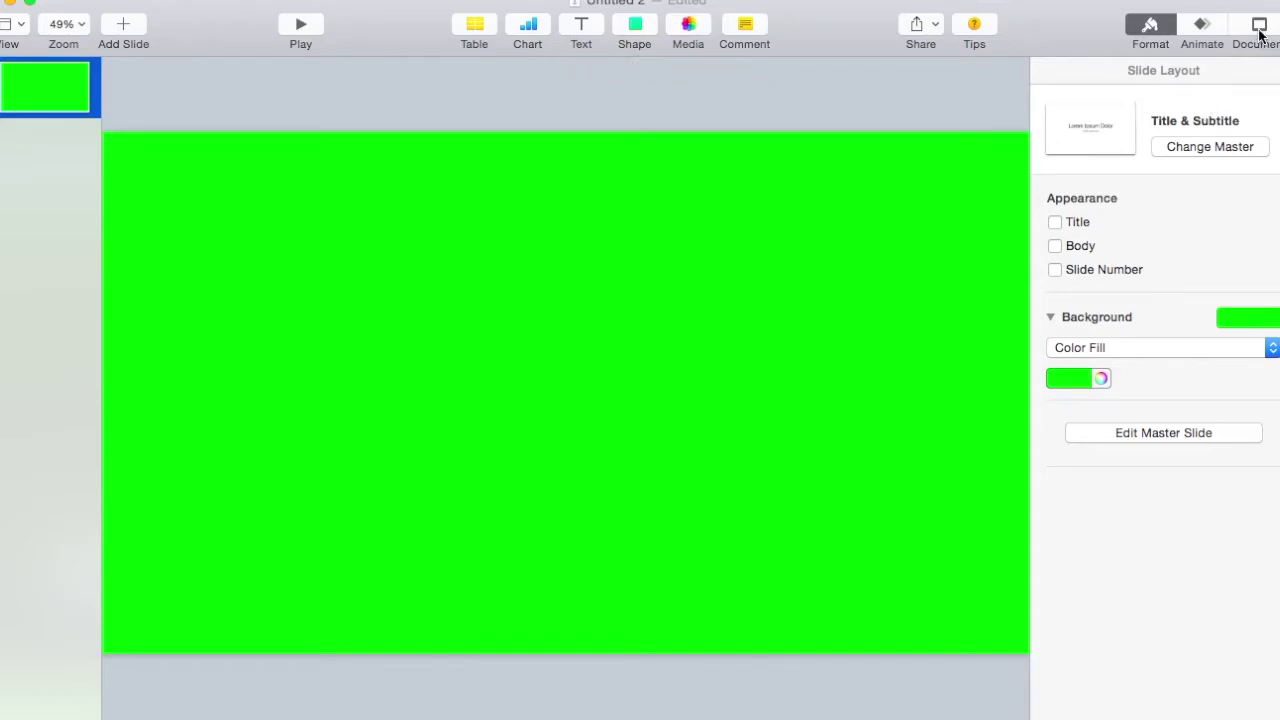
Step: Insert a circle on the green slide and enlarge it to nearly the full slide height, centred
{"action": "left_click", "coordinate": [623, 30]}
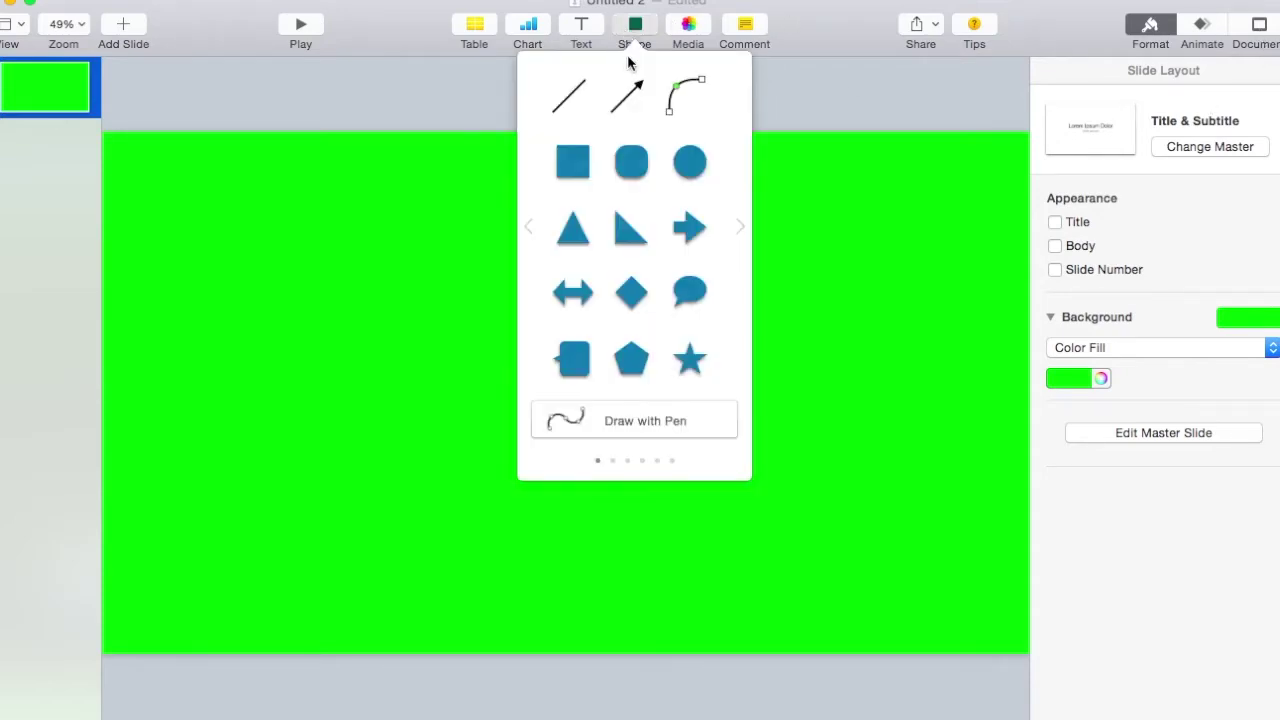
{"action": "left_click", "coordinate": [627, 34]}
{"action": "left_click", "coordinate": [627, 34]}
{"action": "left_click", "coordinate": [689, 160]}
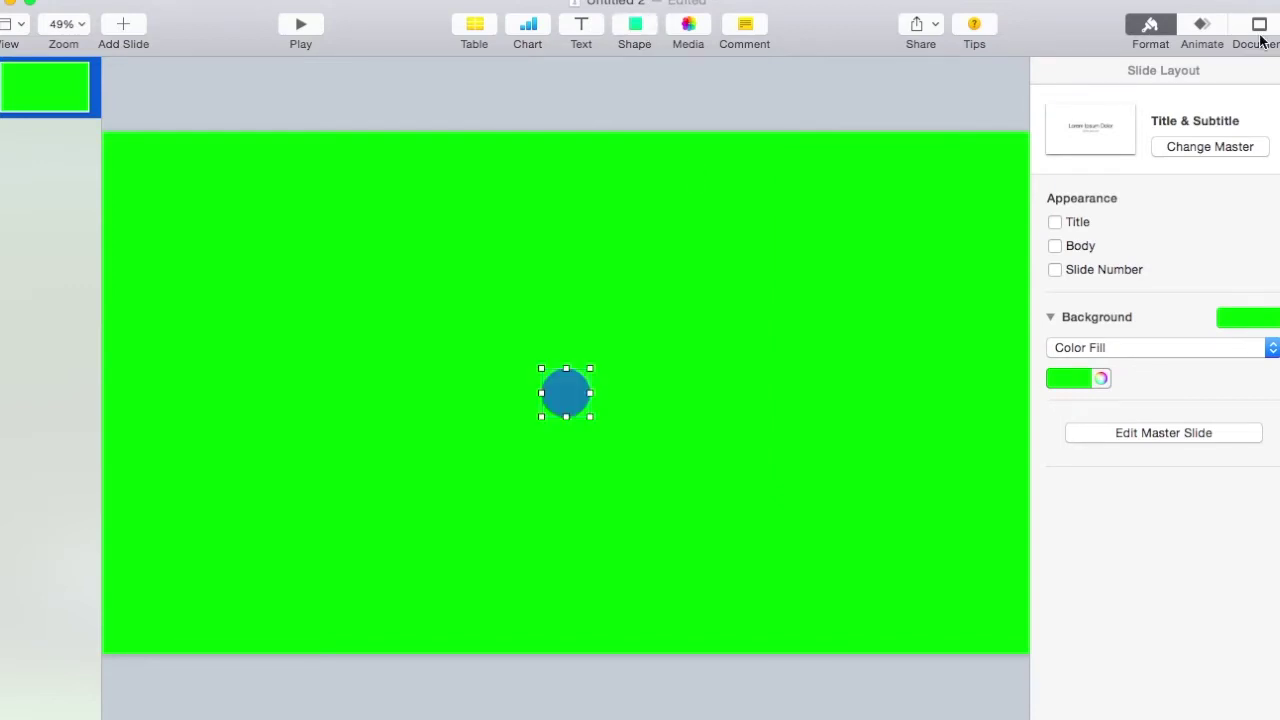
{"action": "left_click", "coordinate": [1249, 71]}
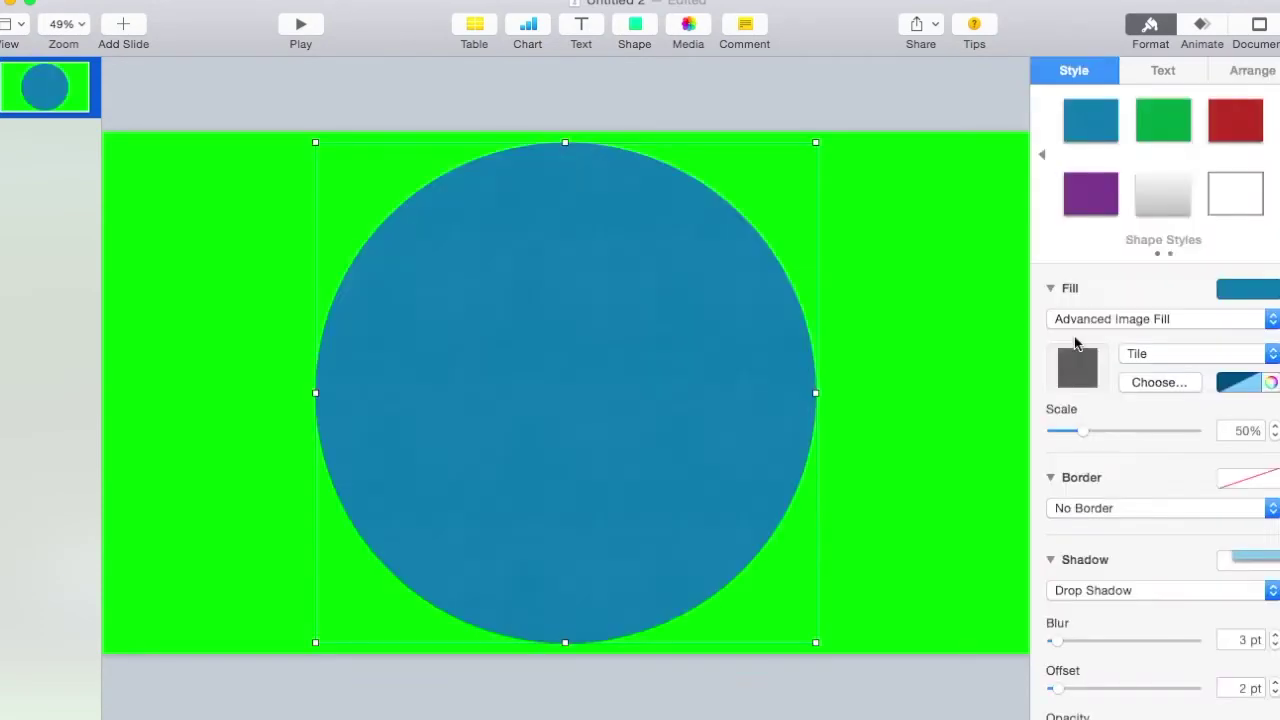
Step: Remove the circle's shadow and change its fill to a solid black colour fill
{"action": "left_click", "coordinate": [1097, 318]}
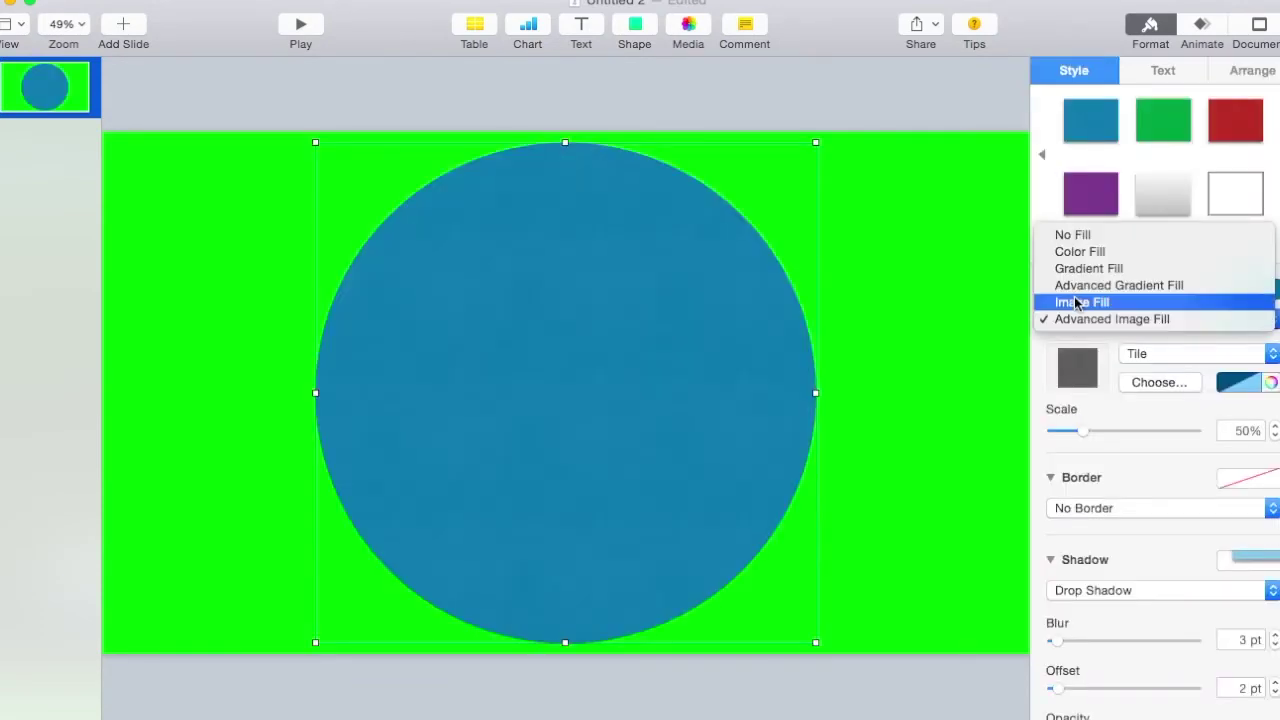
{"action": "left_click", "coordinate": [1105, 597]}
{"action": "left_click", "coordinate": [1105, 597]}
{"action": "left_click", "coordinate": [1110, 580]}
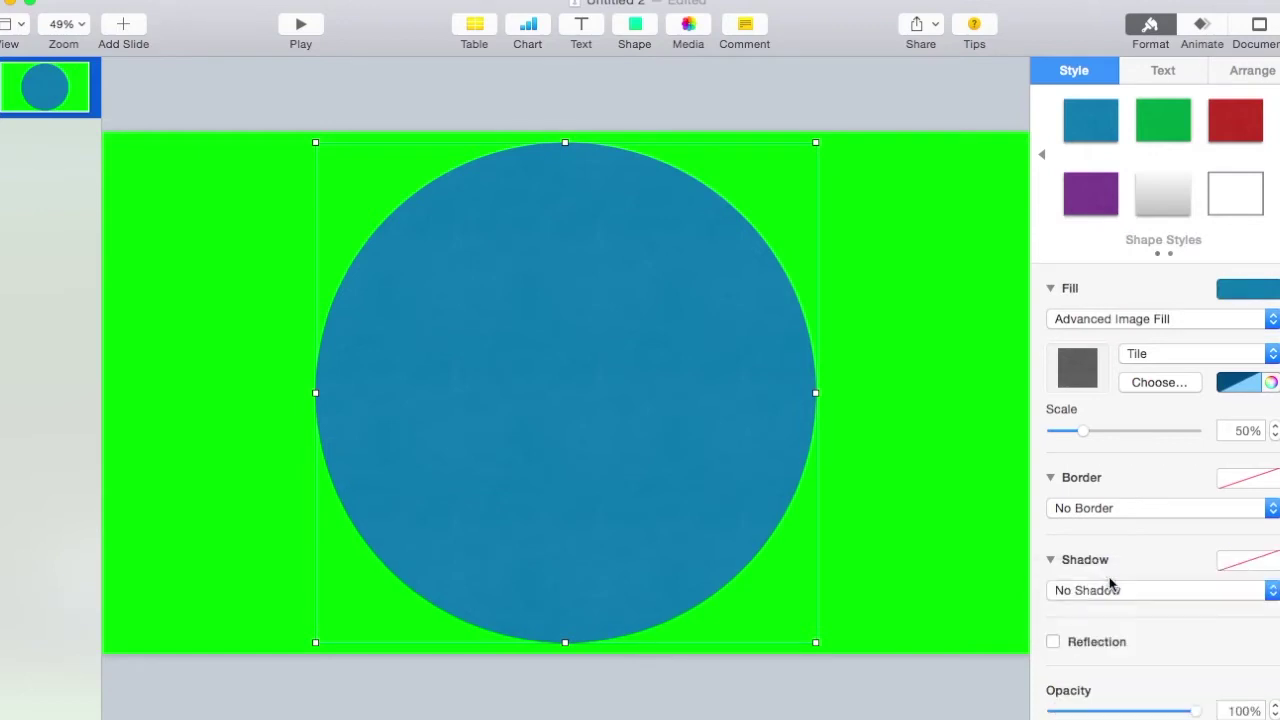
{"action": "left_click", "coordinate": [1085, 318]}
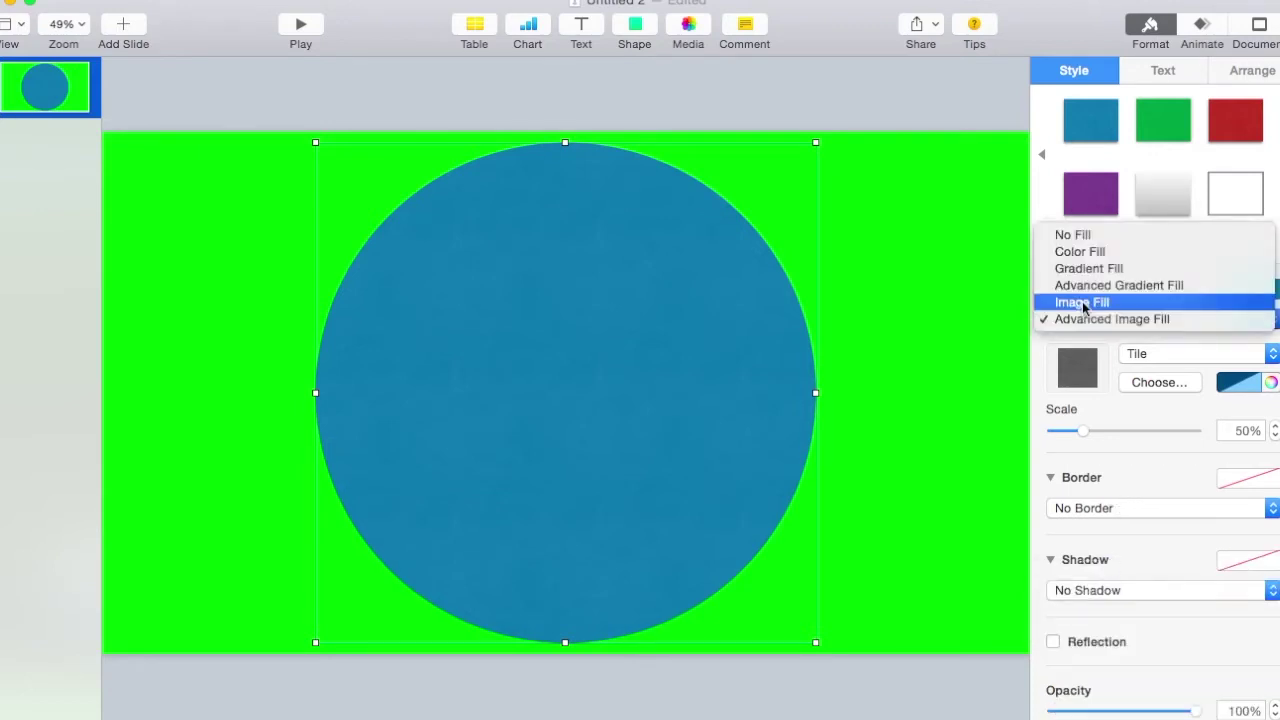
{"action": "left_click", "coordinate": [1102, 256]}
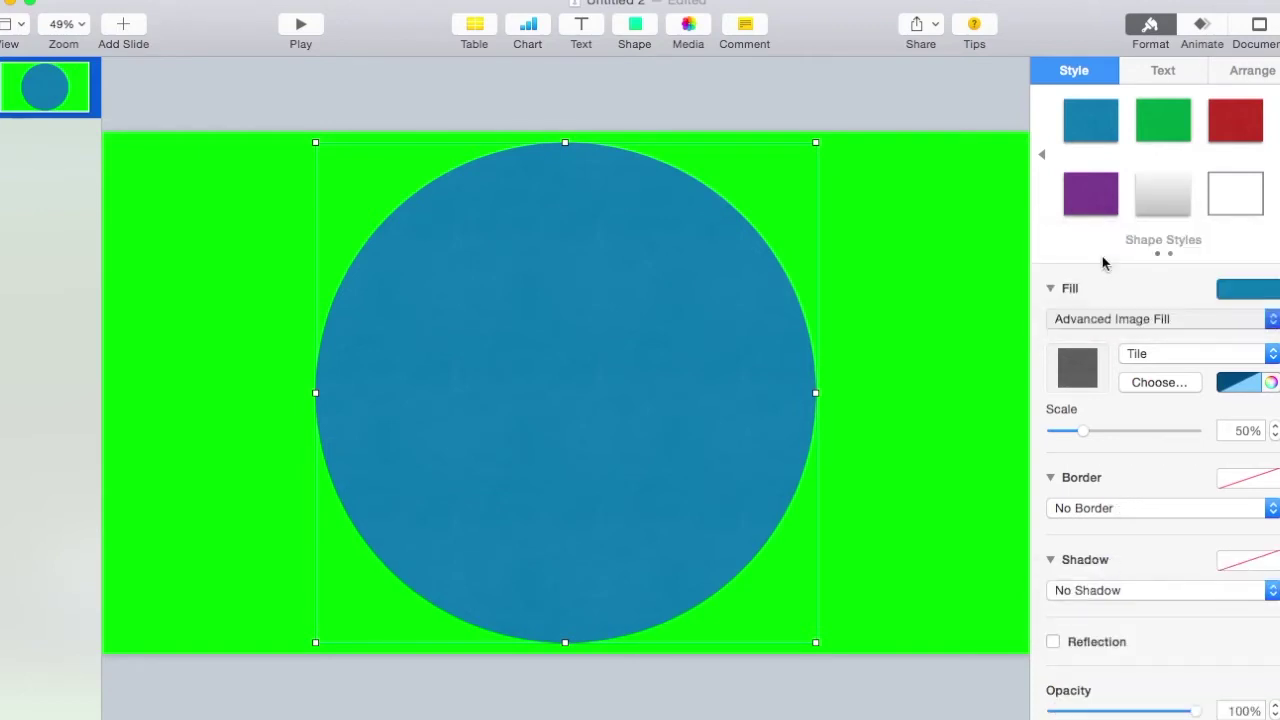
Step: Give the black circle a white line border 10 pt wide
{"action": "left_click", "coordinate": [1080, 427]}
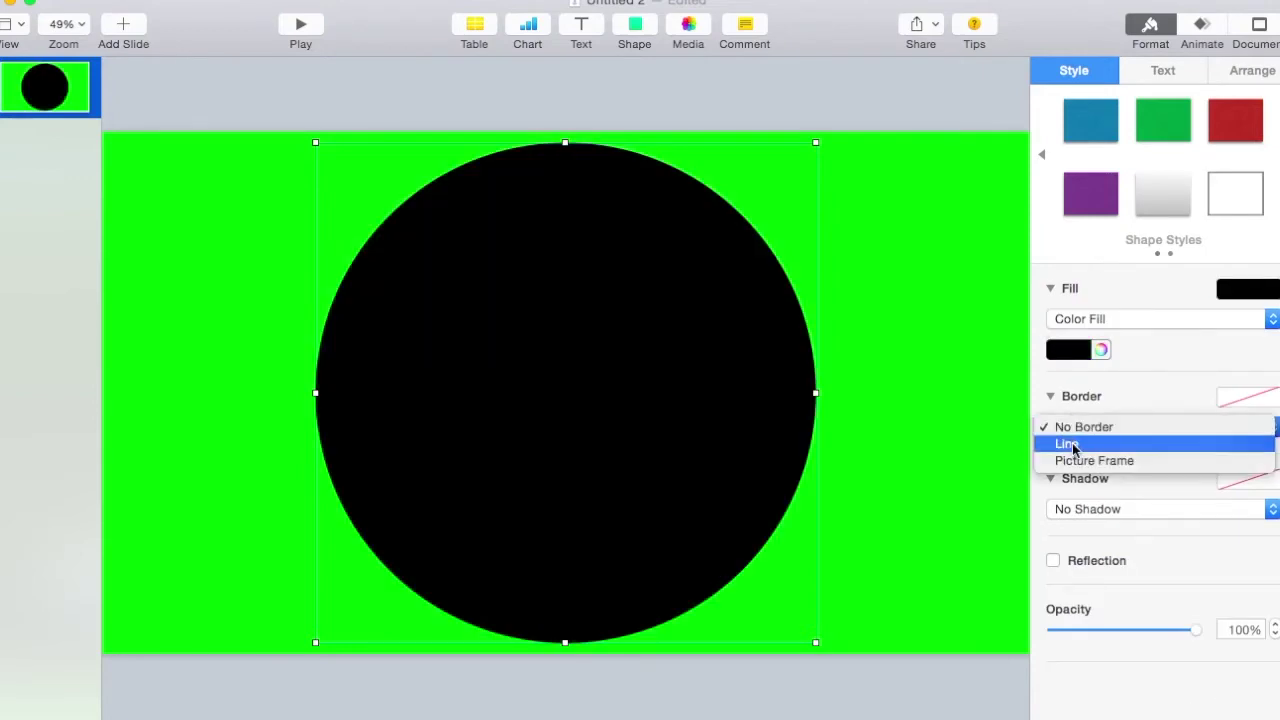
{"action": "left_click", "coordinate": [1072, 444]}
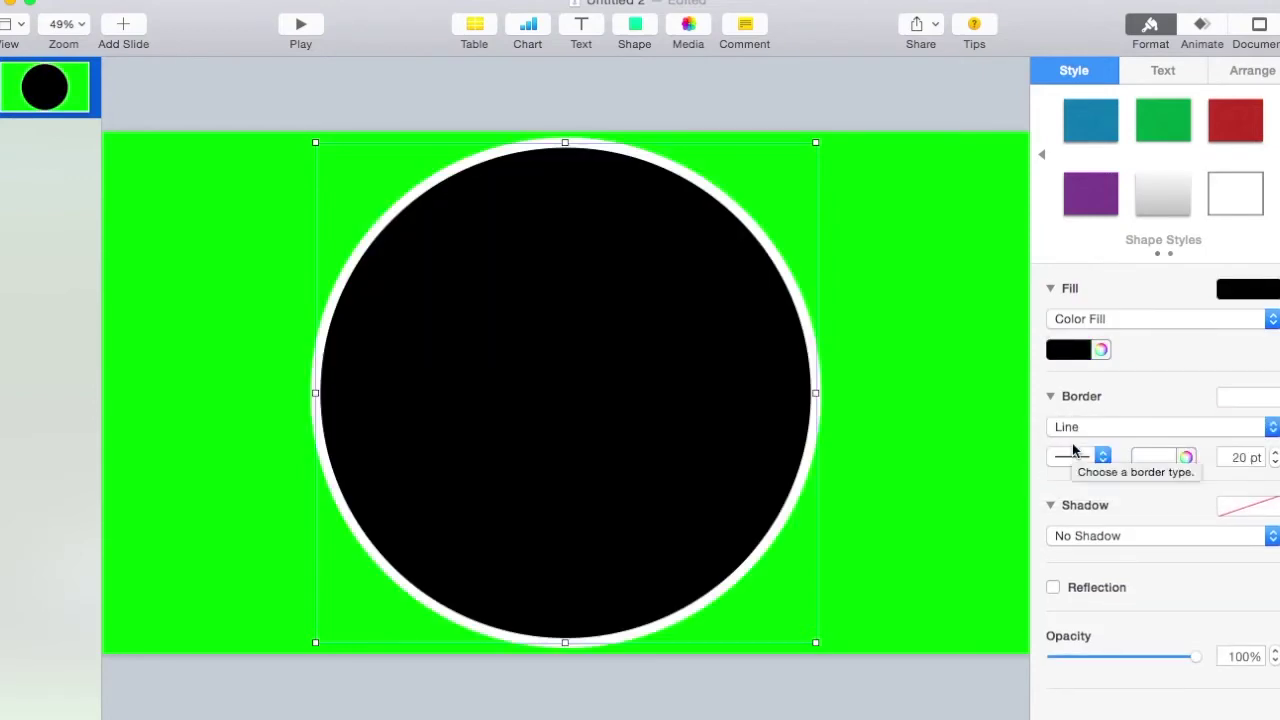
{"action": "left_click", "coordinate": [1274, 463]}
{"action": "left_click", "coordinate": [1274, 463]}
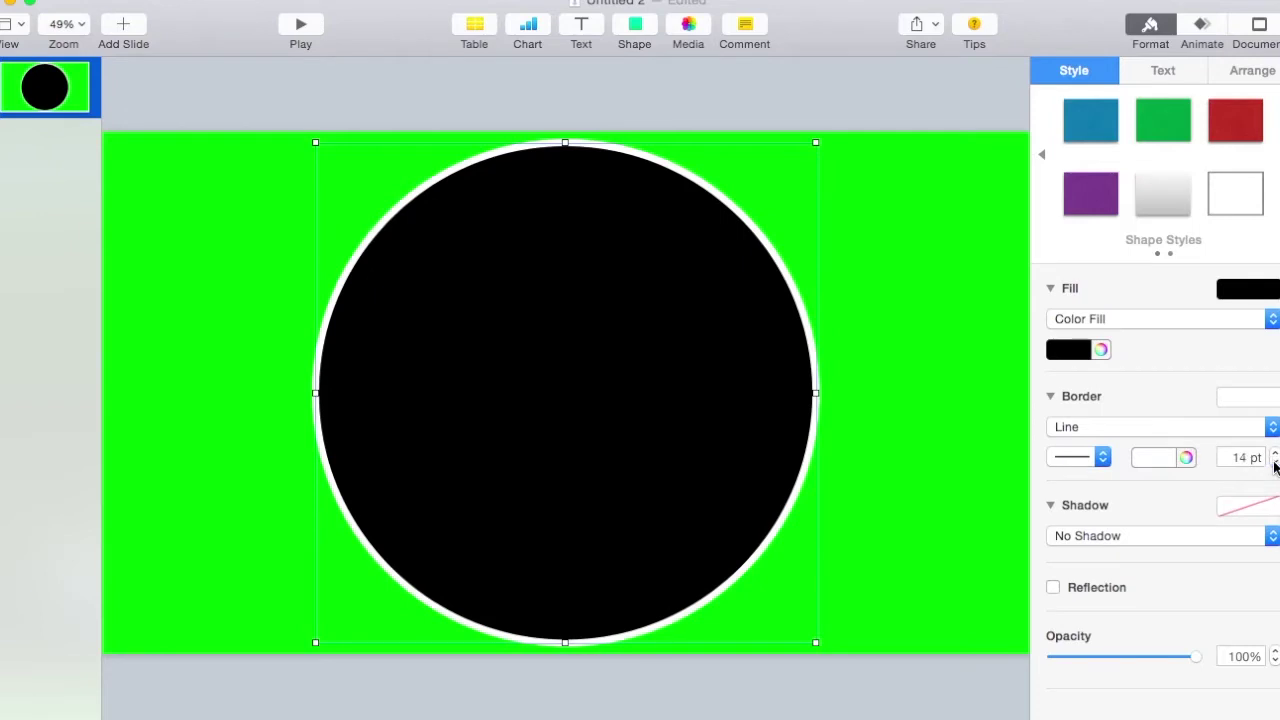
{"action": "left_click", "coordinate": [1274, 463]}
{"action": "left_click", "coordinate": [1274, 463]}
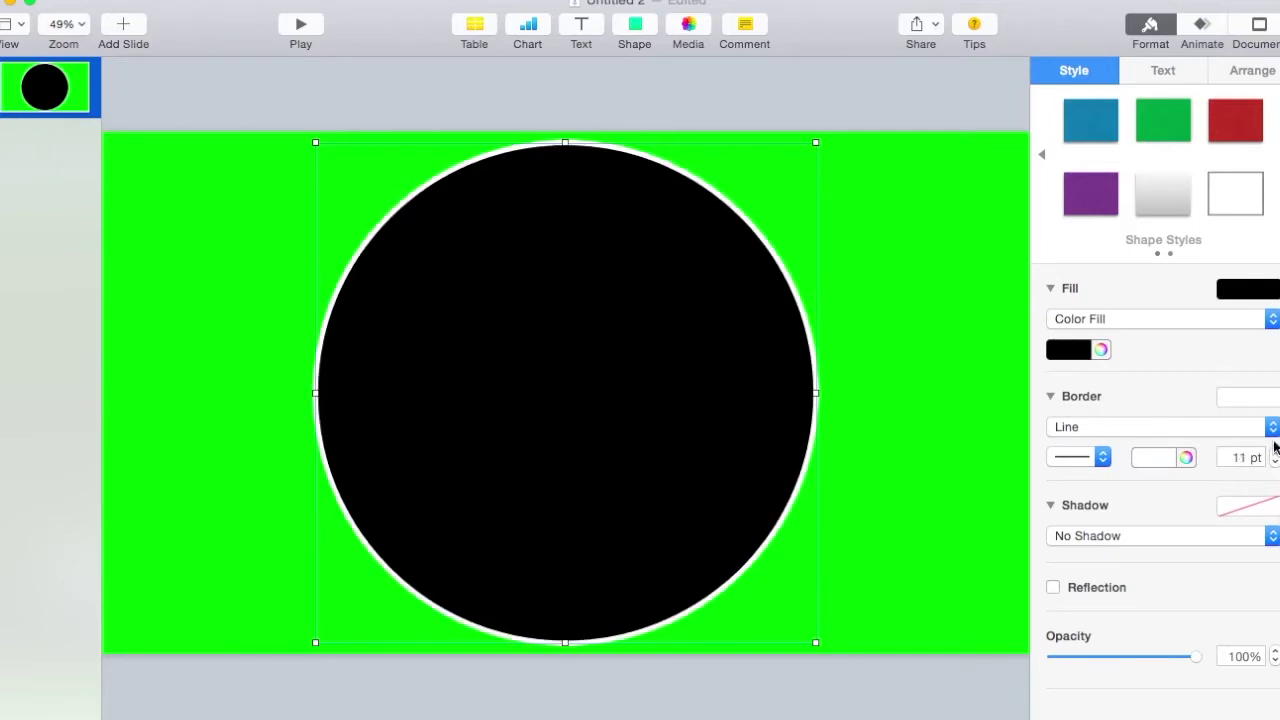
{"action": "left_click", "coordinate": [1274, 463]}
Step: Enlarge the front circle to 1048 × 1048 pt, centred on the slide, and send it to the back
{"action": "left_click_drag", "start_coordinate": [565, 142], "coordinate": [564, 135]}
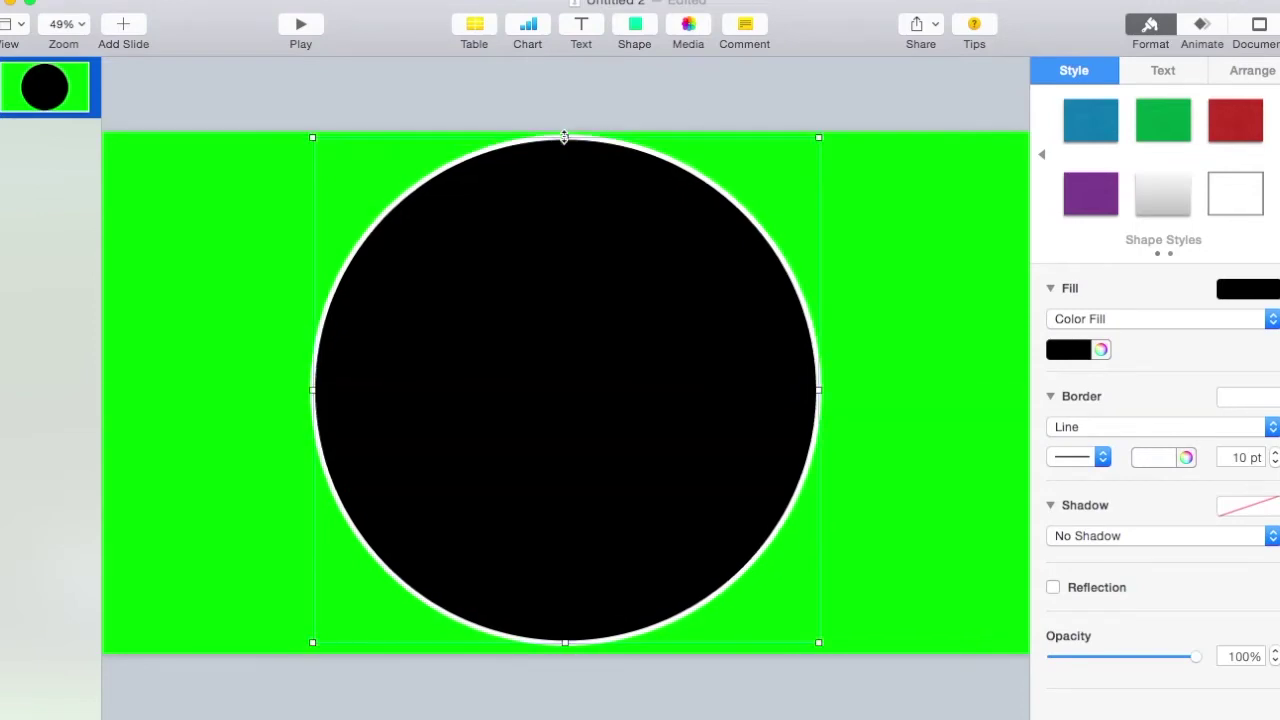
{"action": "left_click_drag", "start_coordinate": [550, 193], "coordinate": [550, 198]}
{"action": "left_click", "coordinate": [1250, 70]}
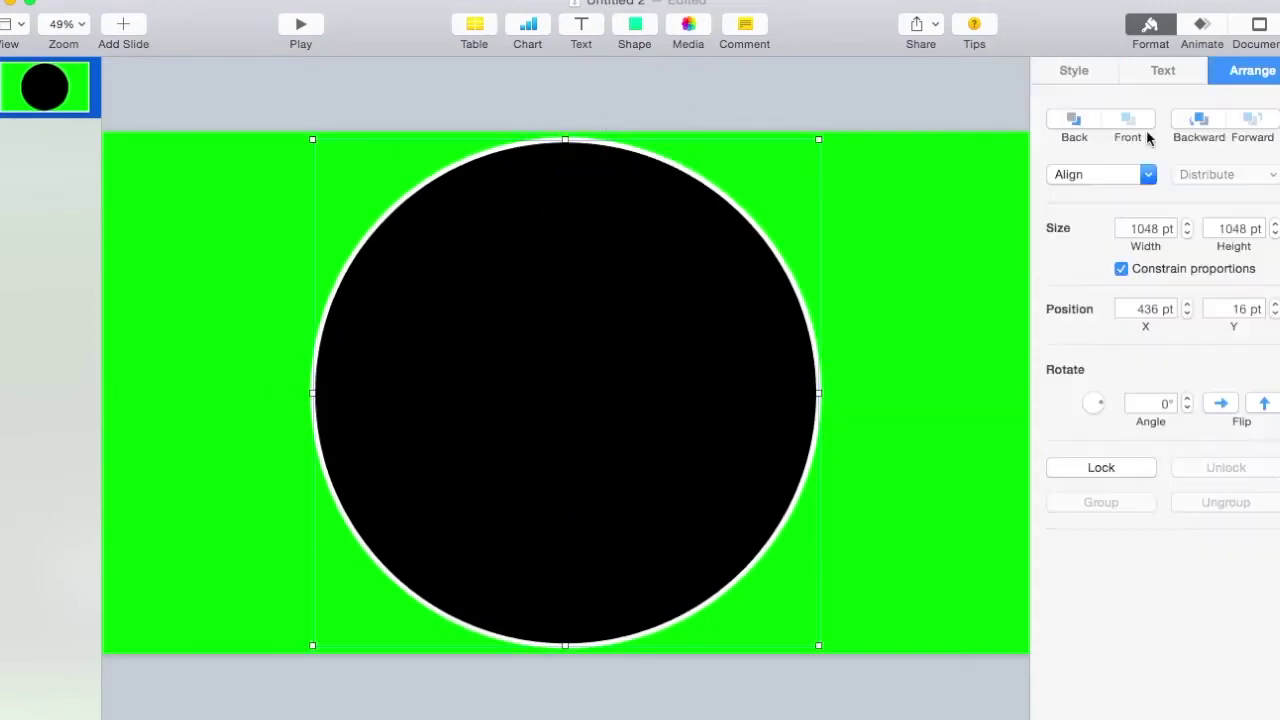
Step: Change the border colour of the larger circle at the back to hot pink
{"action": "left_click", "coordinate": [1073, 70]}
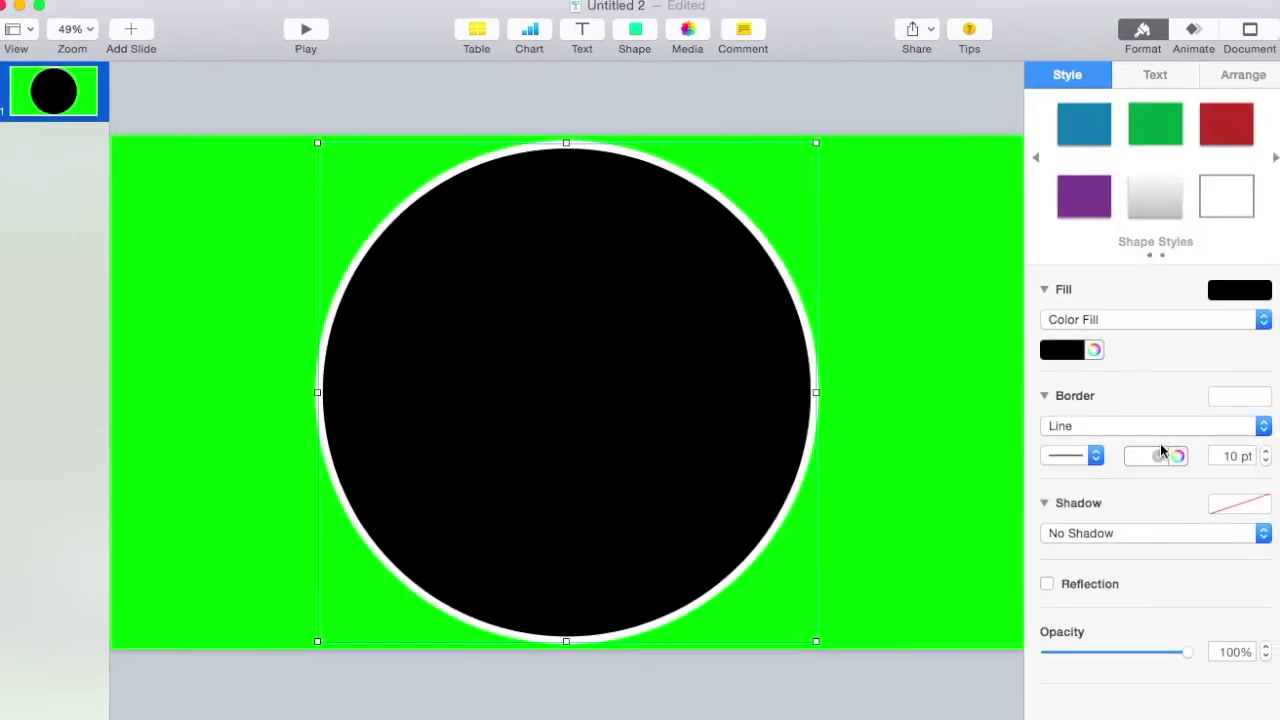
{"action": "left_click", "coordinate": [1183, 452]}
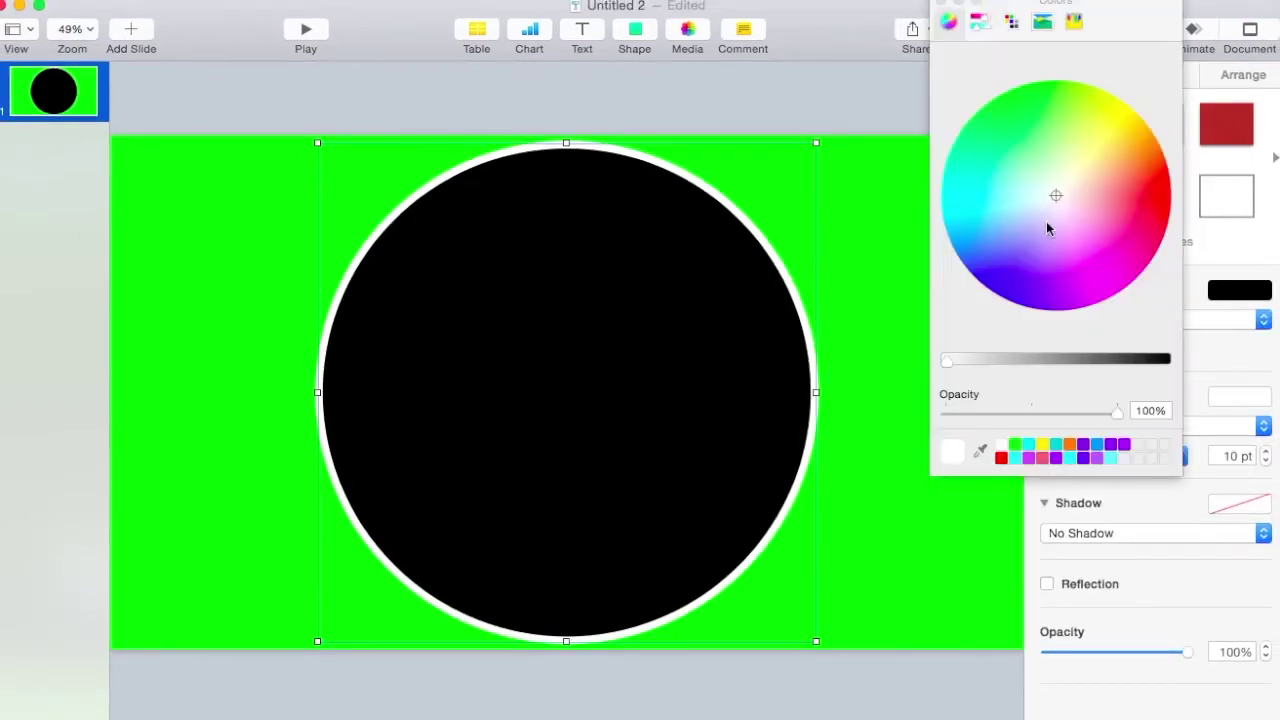
{"action": "left_click_drag", "start_coordinate": [1047, 228], "coordinate": [1117, 331]}
{"action": "left_click", "coordinate": [1132, 244]}
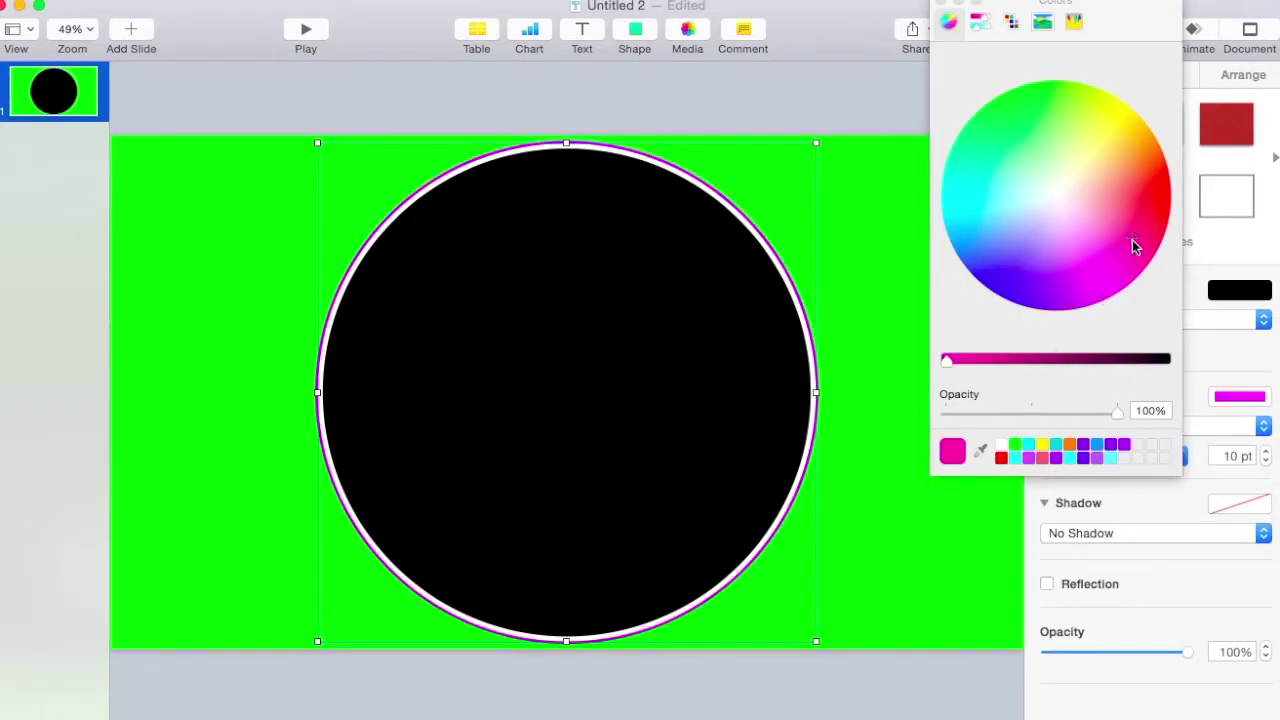
{"action": "left_click", "coordinate": [941, 4]}
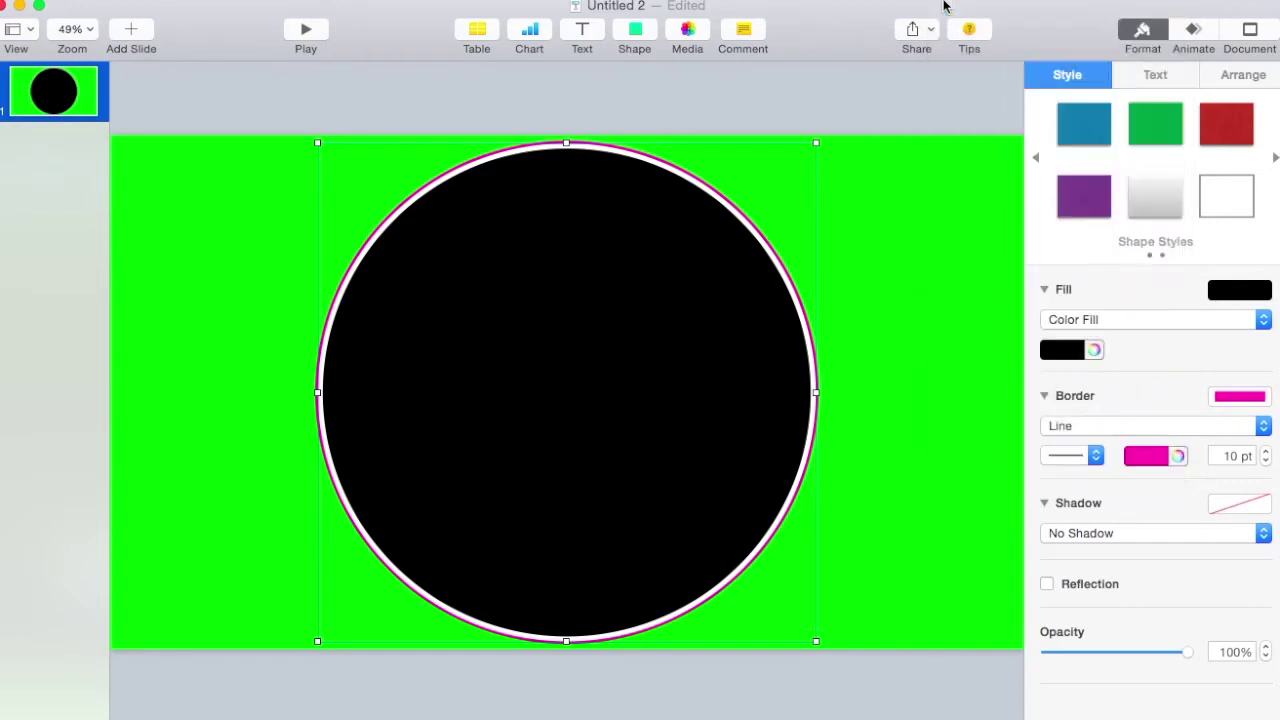
Step: Set the width of the outer circle's pink border to 24 pt and deselect the circle
{"action": "left_click", "coordinate": [1266, 451]}
{"action": "left_click", "coordinate": [1266, 451]}
{"action": "left_click", "coordinate": [1266, 451]}
{"action": "left_click", "coordinate": [1266, 451]}
{"action": "left_click", "coordinate": [1266, 451]}
{"action": "left_click", "coordinate": [1266, 451]}
{"action": "left_click", "coordinate": [1266, 451]}
{"action": "left_click", "coordinate": [1266, 451]}
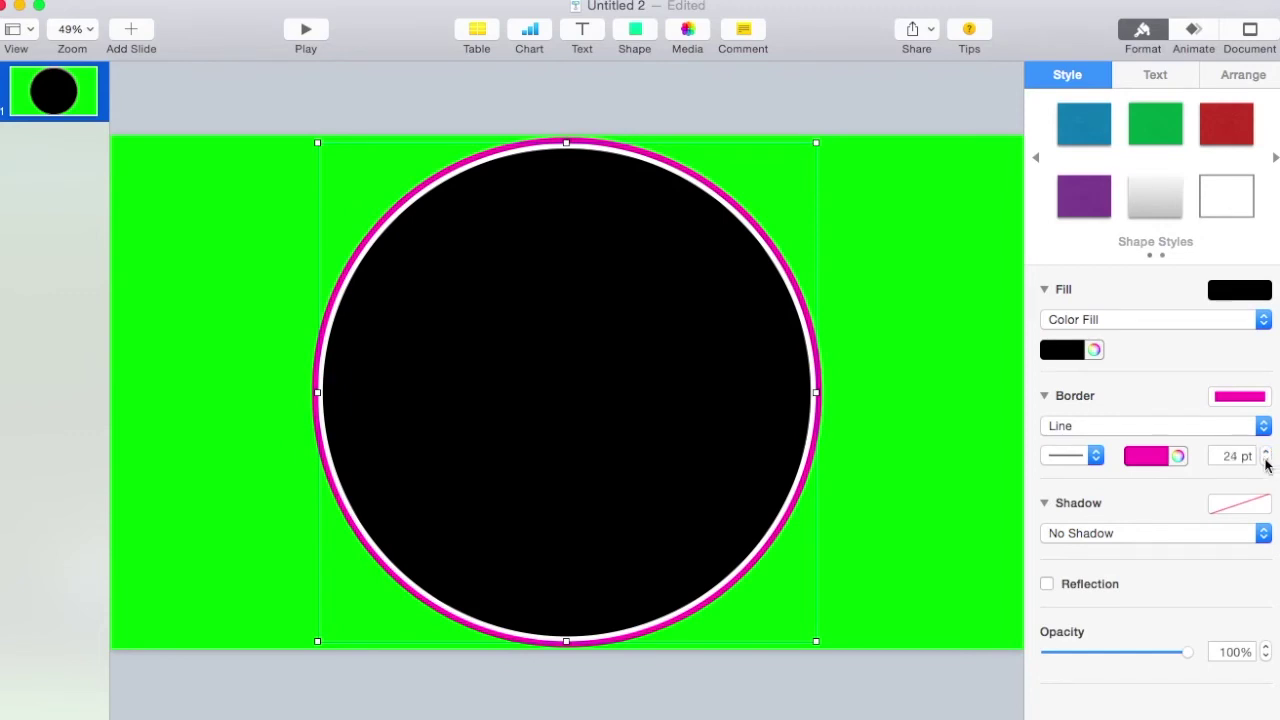
{"action": "left_click", "coordinate": [811, 530]}
Step: Export the slide as a JPEG image to the Desktop as Untitled 2, replacing the existing export
{"action": "left_click", "coordinate": [78, 1]}
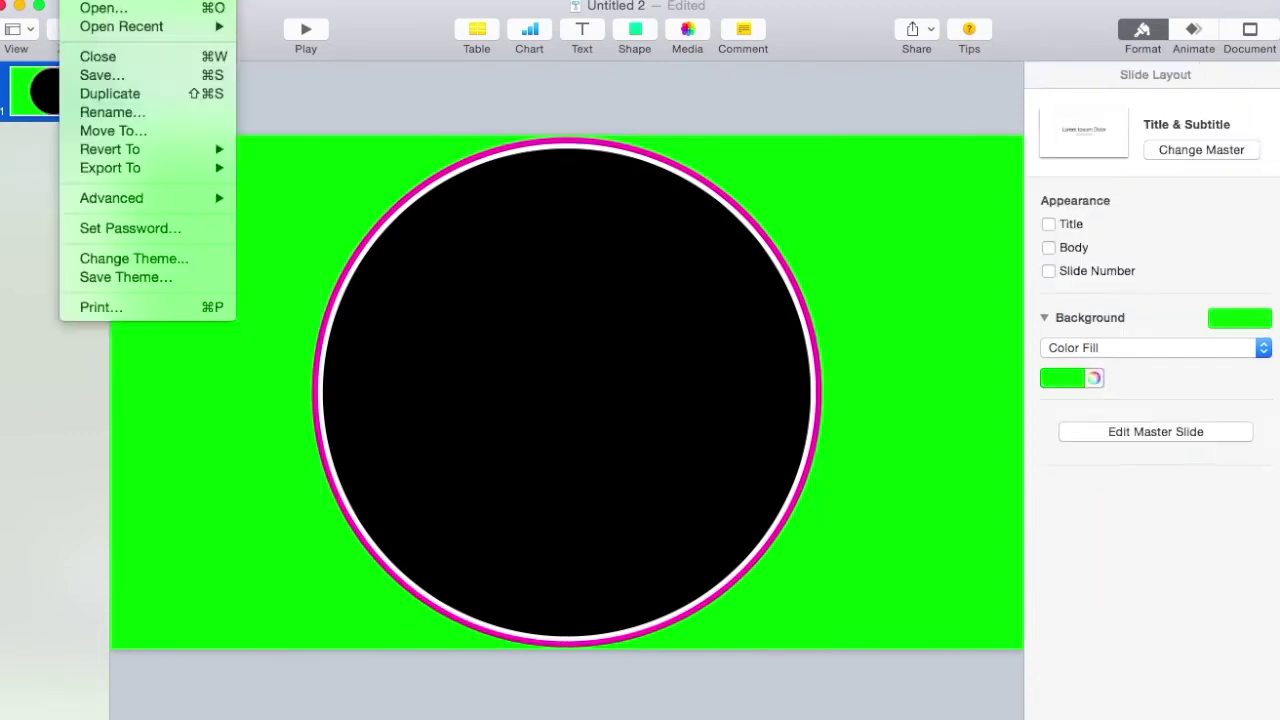
{"action": "mouse_move", "coordinate": [186, 164]}
{"action": "left_click", "coordinate": [286, 242]}
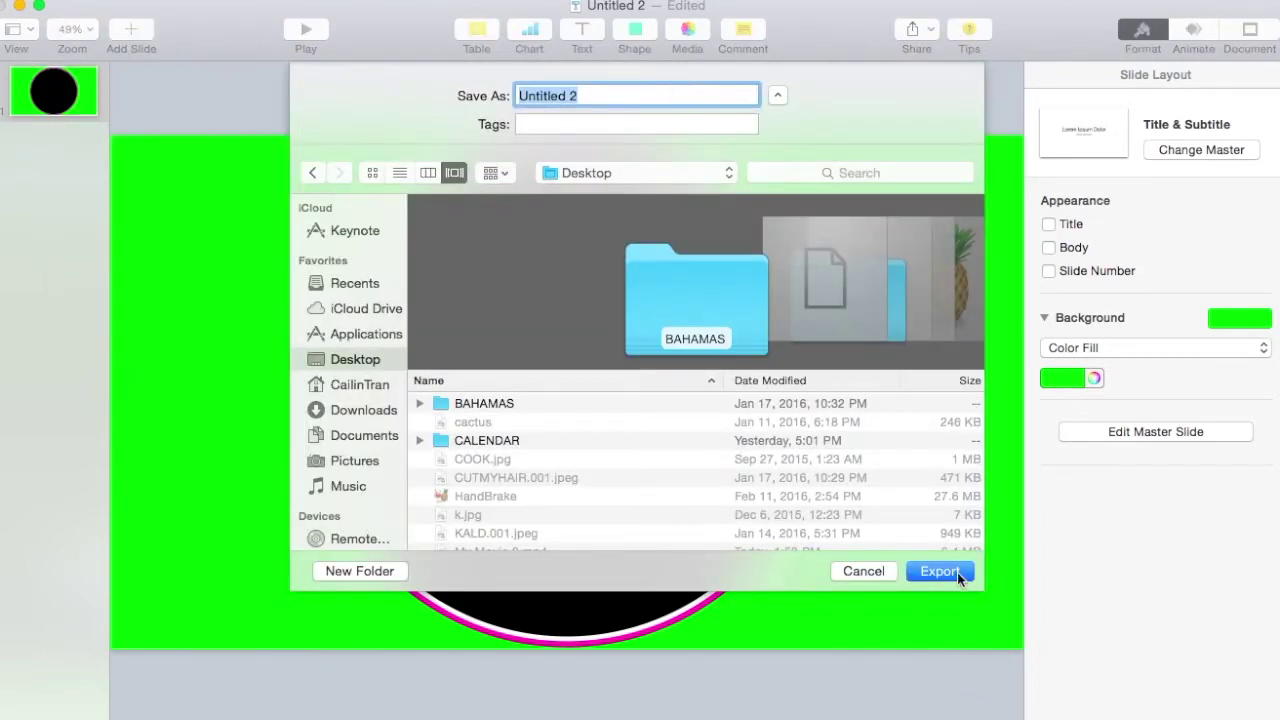
{"action": "left_click", "coordinate": [957, 572]}
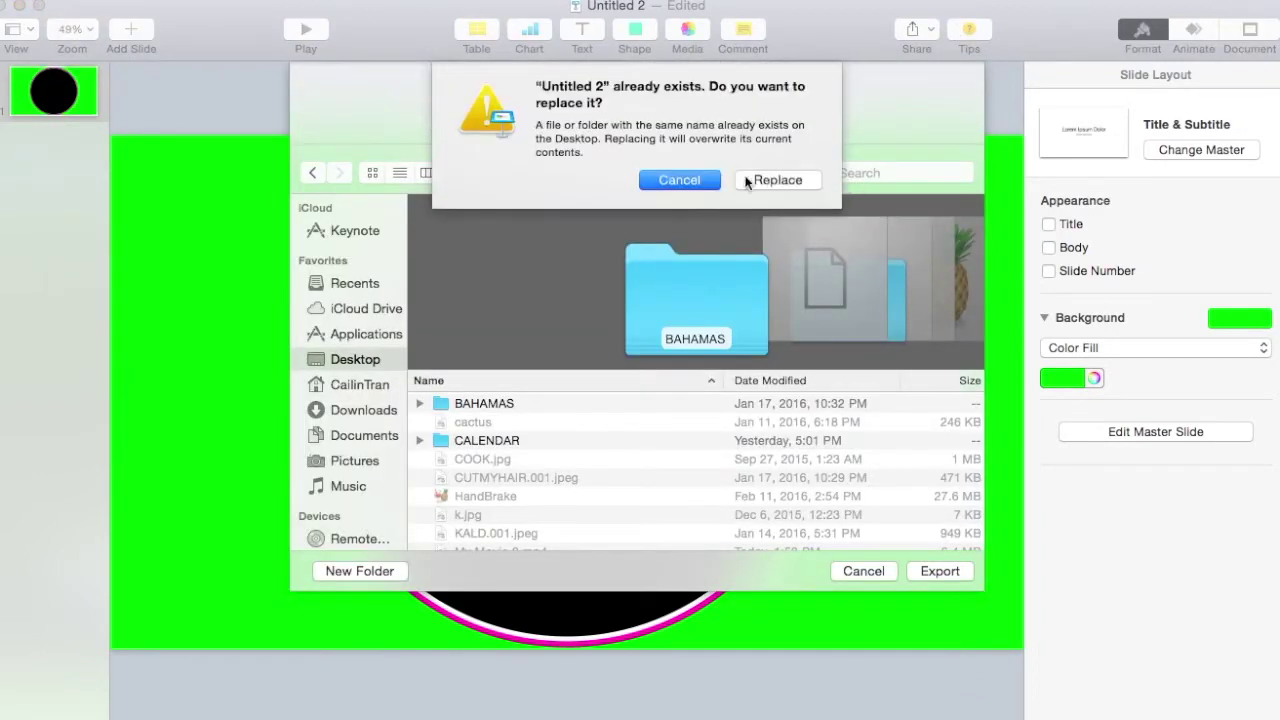
{"action": "left_click", "coordinate": [761, 180]}
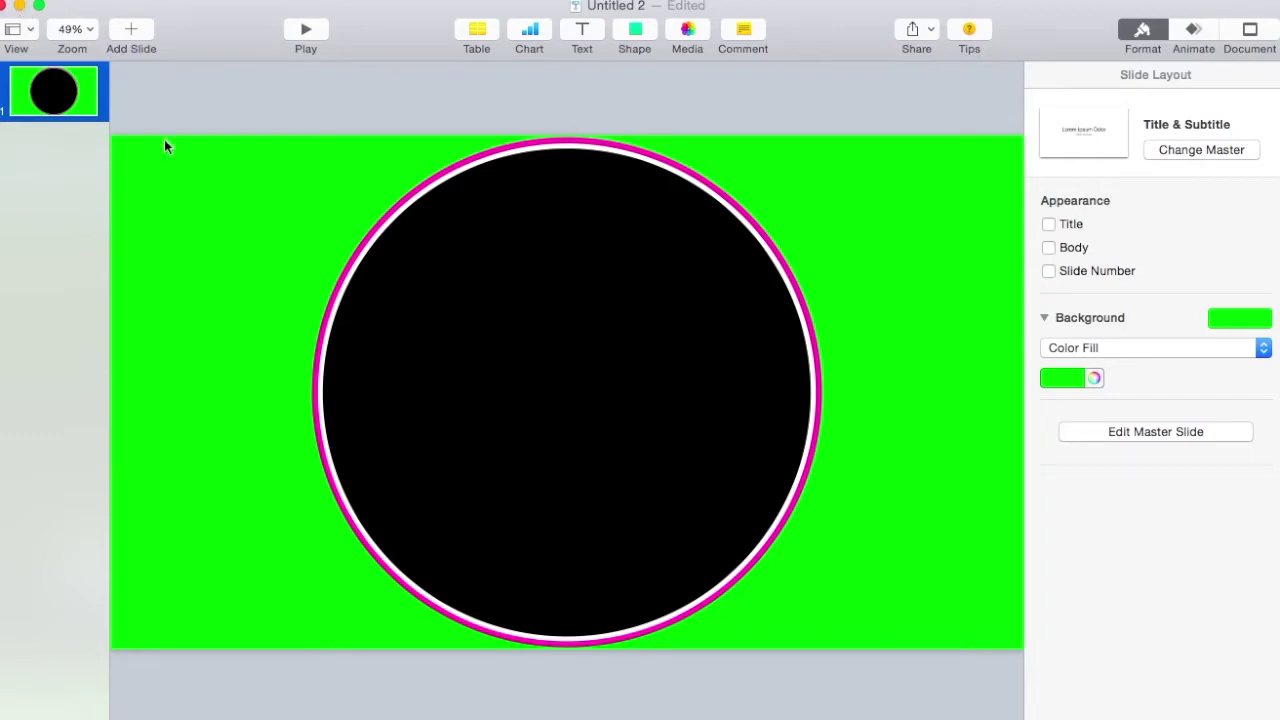
Step: Minimize the presentation, enlarge the export folder's window and open Untitled 2.001.jpeg in Preview
{"action": "left_click", "coordinate": [19, 6]}
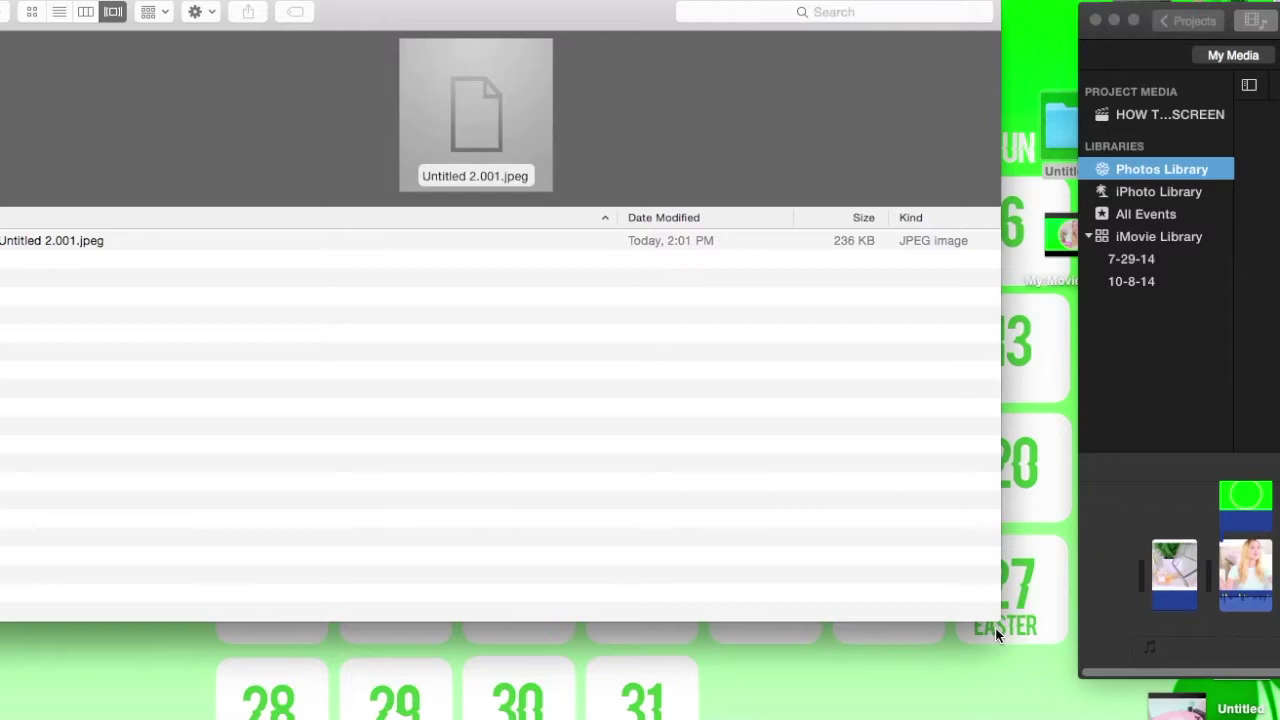
{"action": "left_click_drag", "start_coordinate": [995, 628], "coordinate": [1279, 704]}
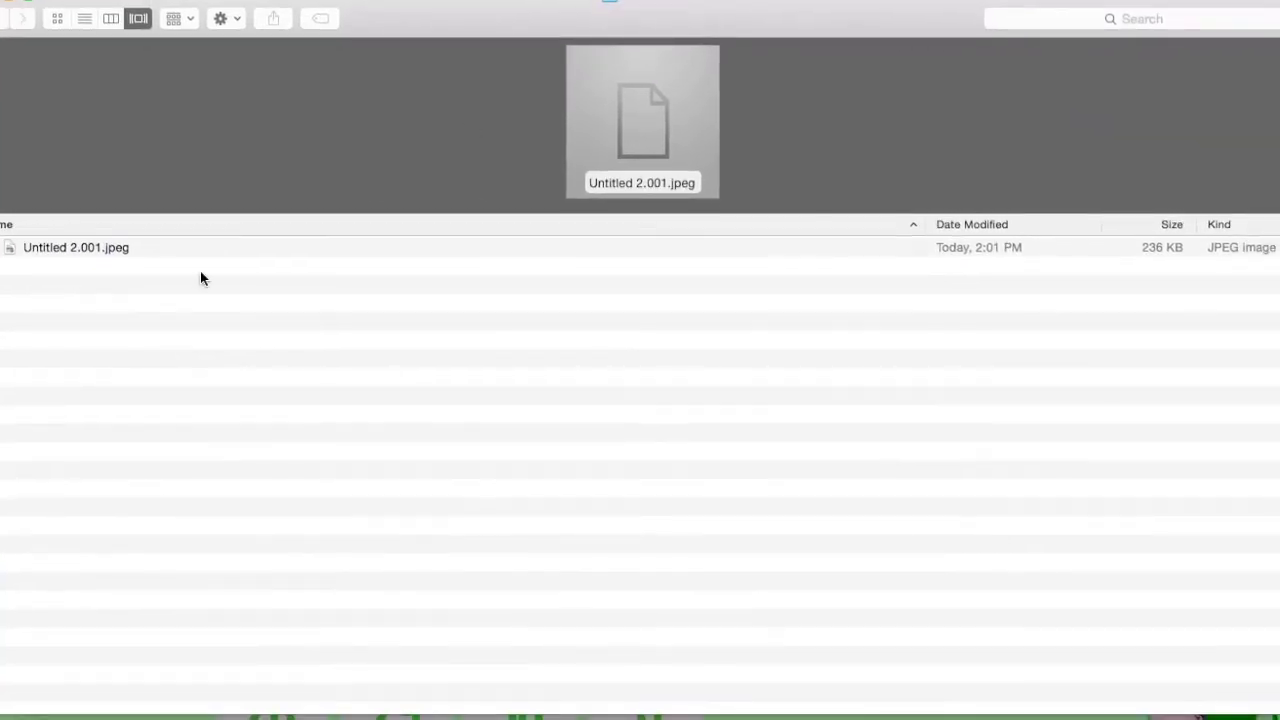
{"action": "double_click", "coordinate": [191, 250]}
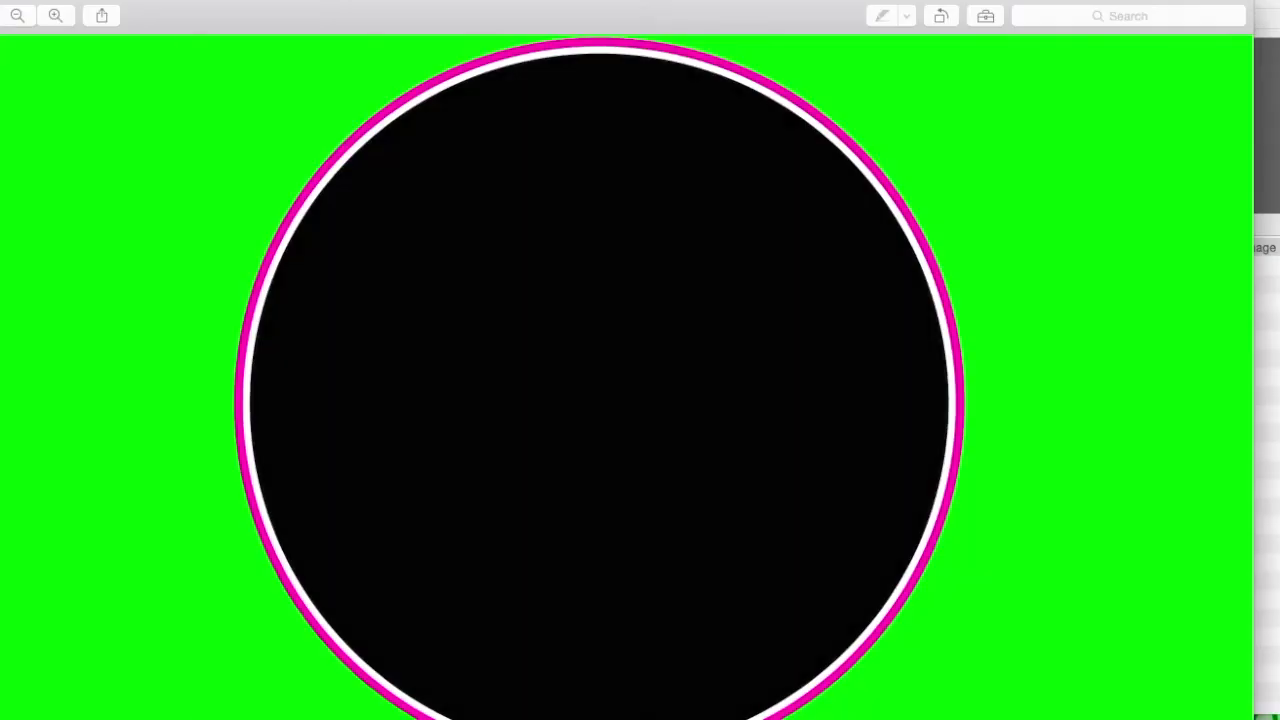
Step: Resize and move the image window so the whole circle fits on screen, and show the markup tools
{"action": "left_click_drag", "start_coordinate": [0, 0], "coordinate": [122, 65]}
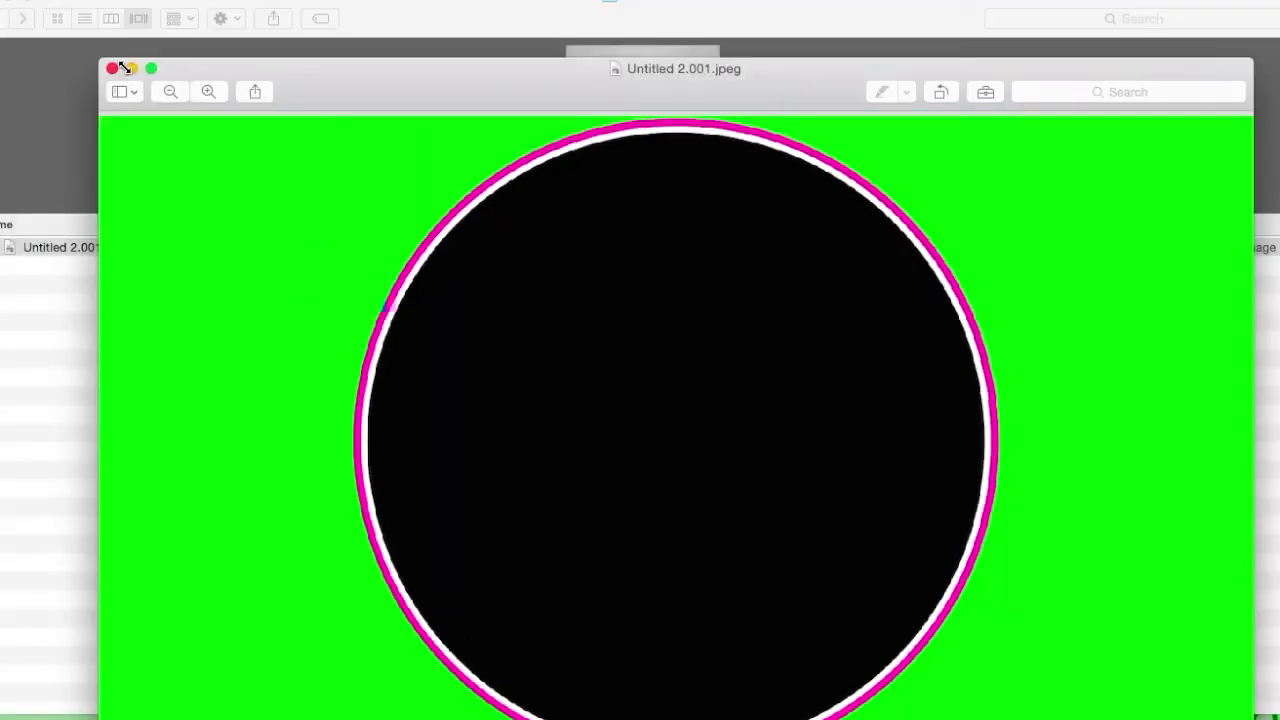
{"action": "left_click_drag", "start_coordinate": [398, 90], "coordinate": [357, 37]}
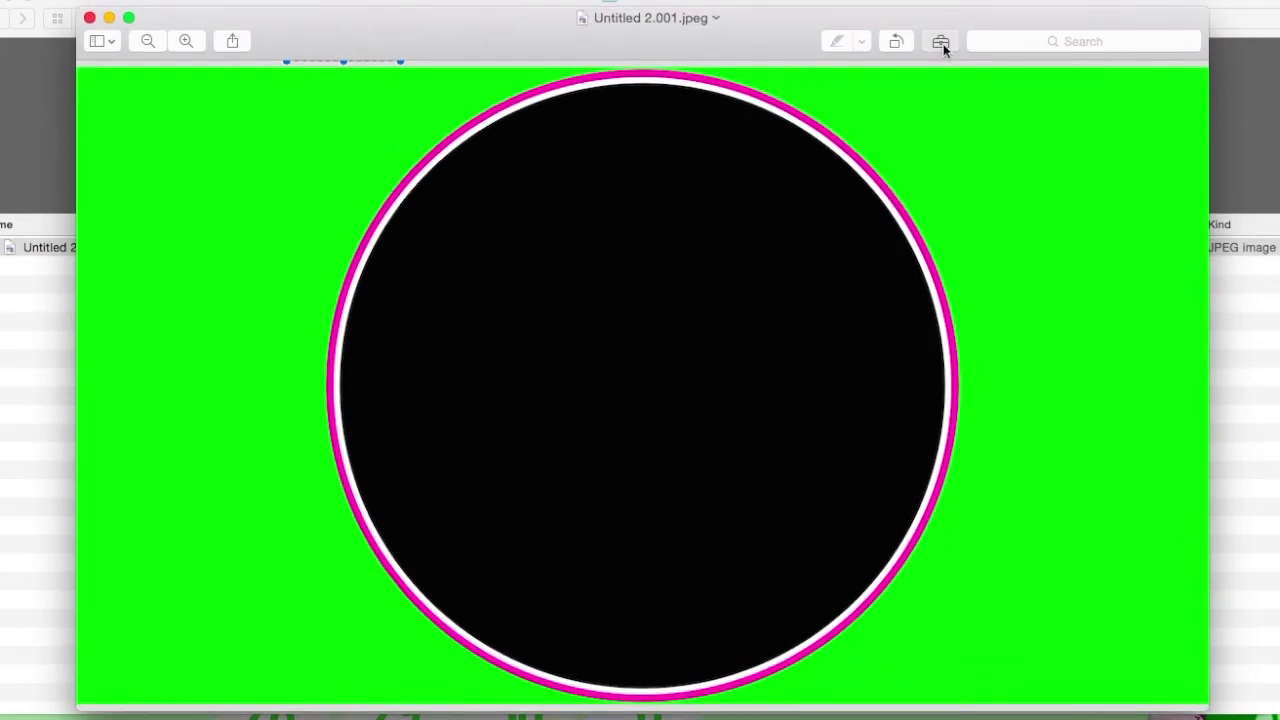
{"action": "left_click", "coordinate": [941, 42]}
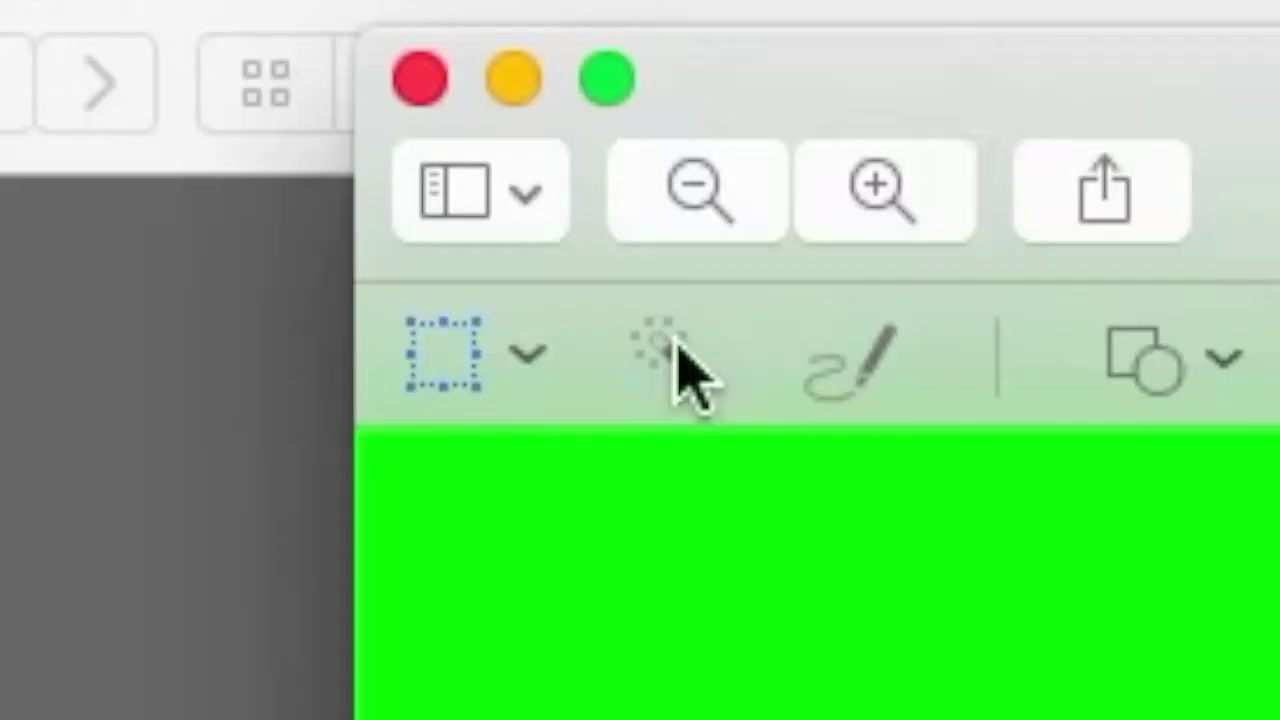
Step: Erase the circle's black interior using Instant Alpha and convert the image to PNG
{"action": "left_click", "coordinate": [144, 76]}
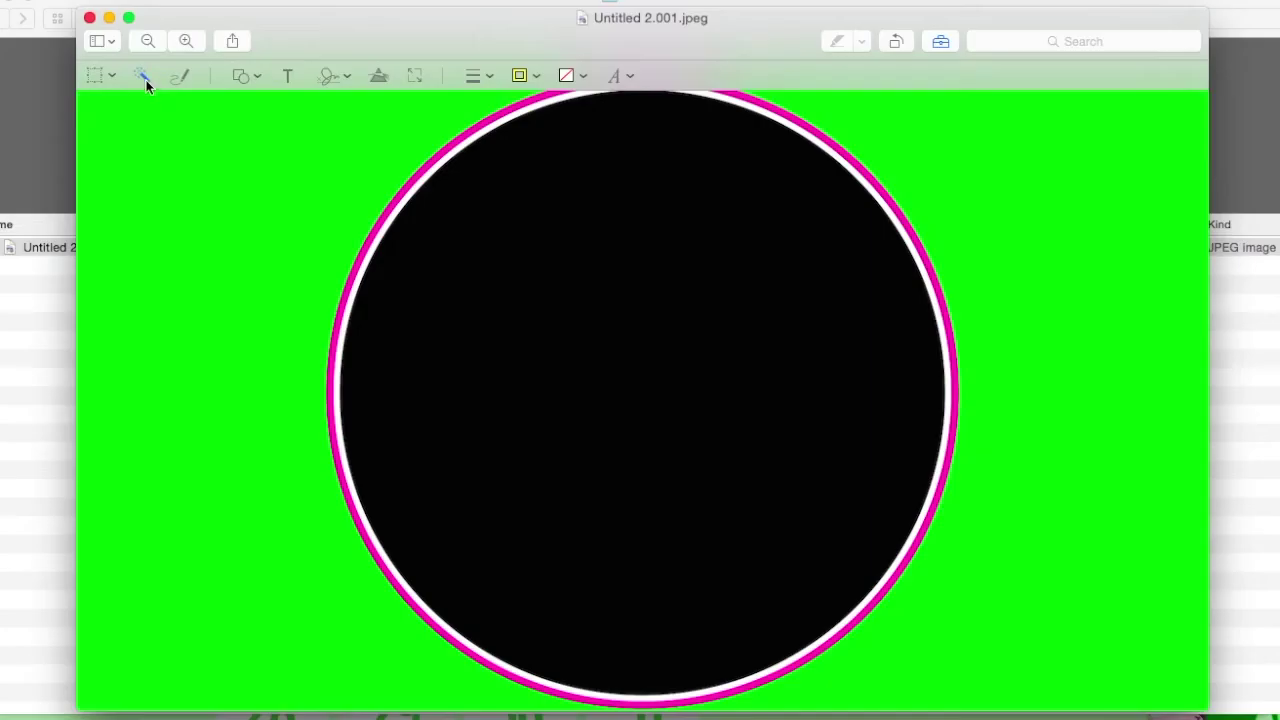
{"action": "scroll", "coordinate": [443, 325], "scroll_direction": "down", "scroll_amount": 1}
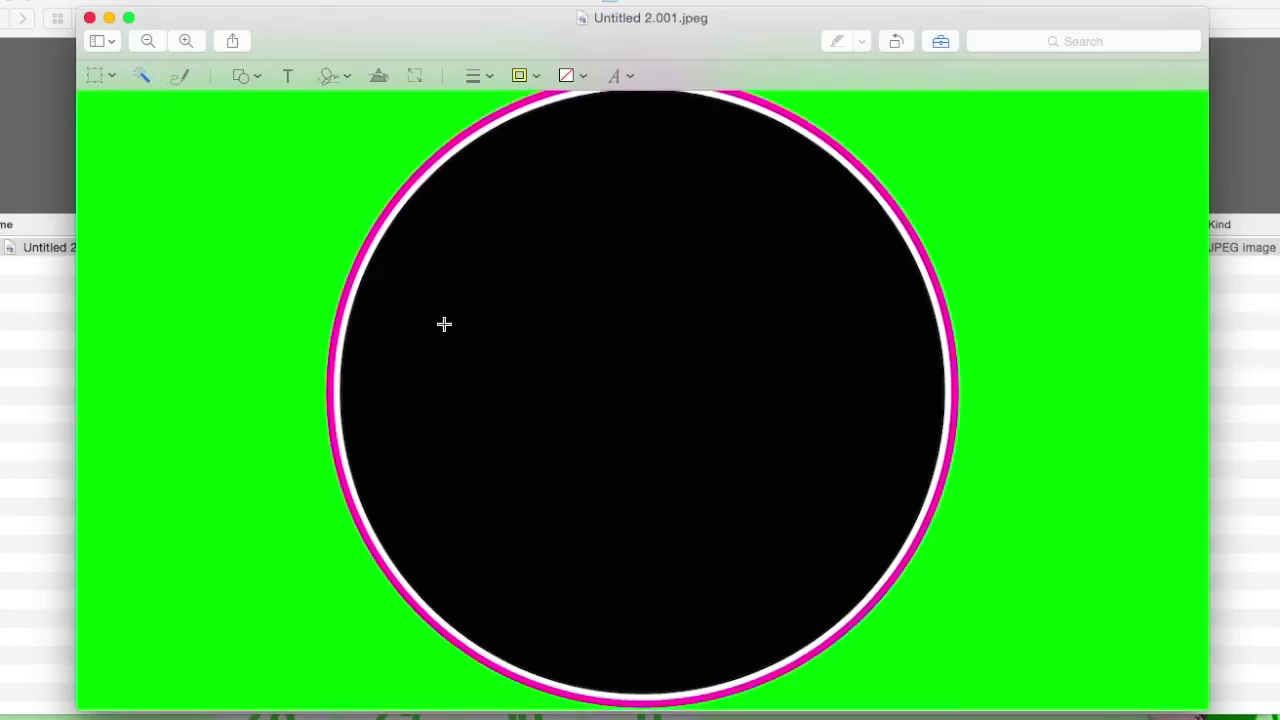
{"action": "scroll", "coordinate": [444, 325], "scroll_direction": "down", "scroll_amount": 2}
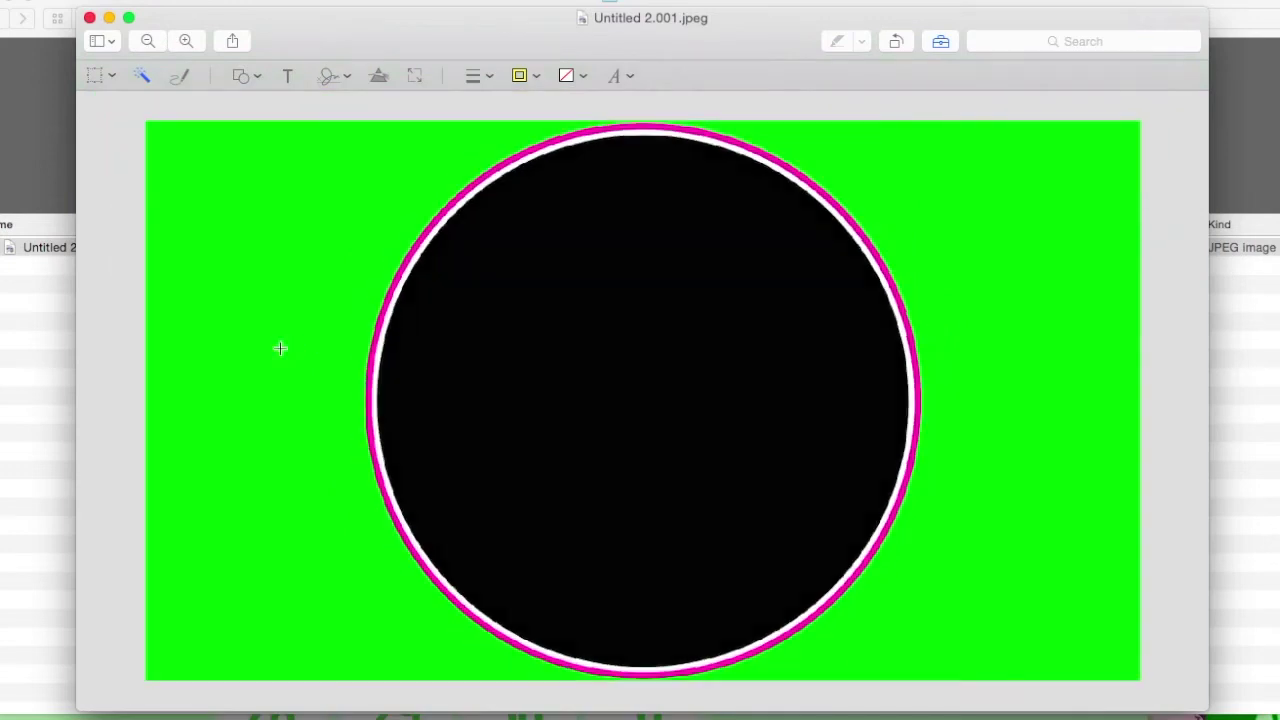
{"action": "left_click", "coordinate": [281, 365]}
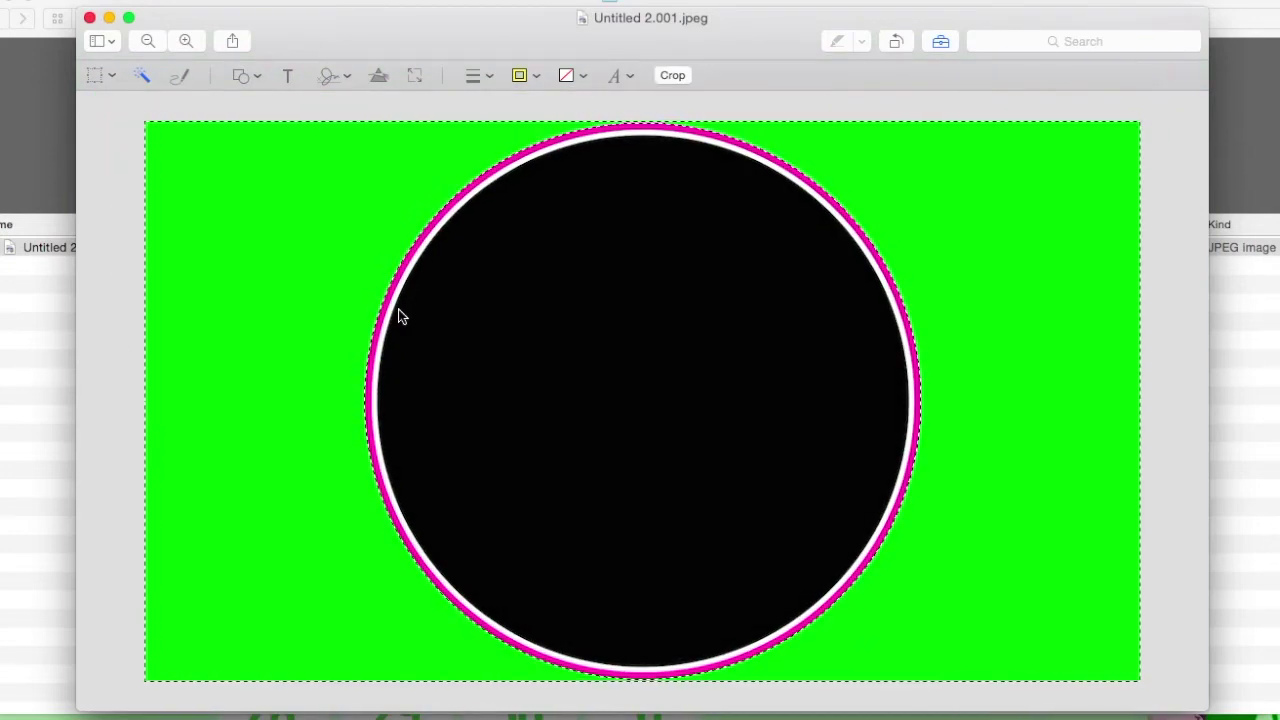
{"action": "left_click", "coordinate": [457, 317]}
{"action": "left_click_drag", "start_coordinate": [566, 262], "coordinate": [566, 272]}
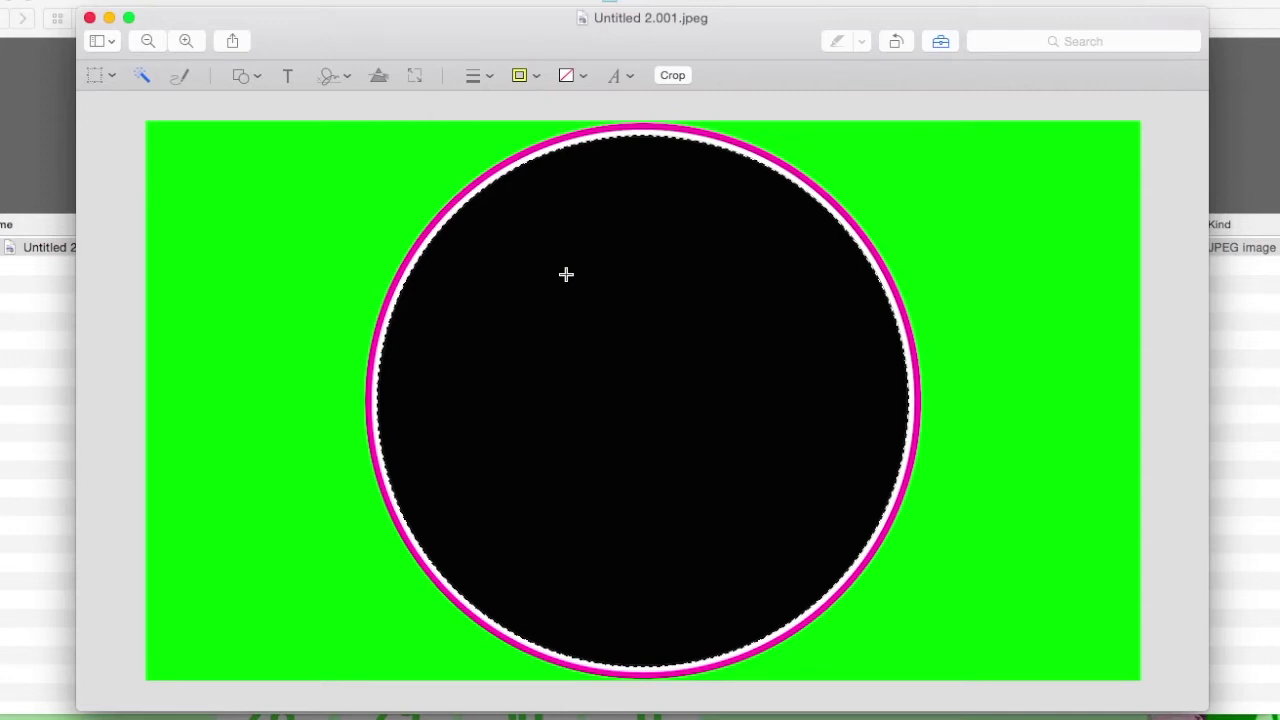
{"action": "key", "text": "Delete"}
{"action": "left_click_drag", "start_coordinate": [542, 116], "coordinate": [690, 118]}
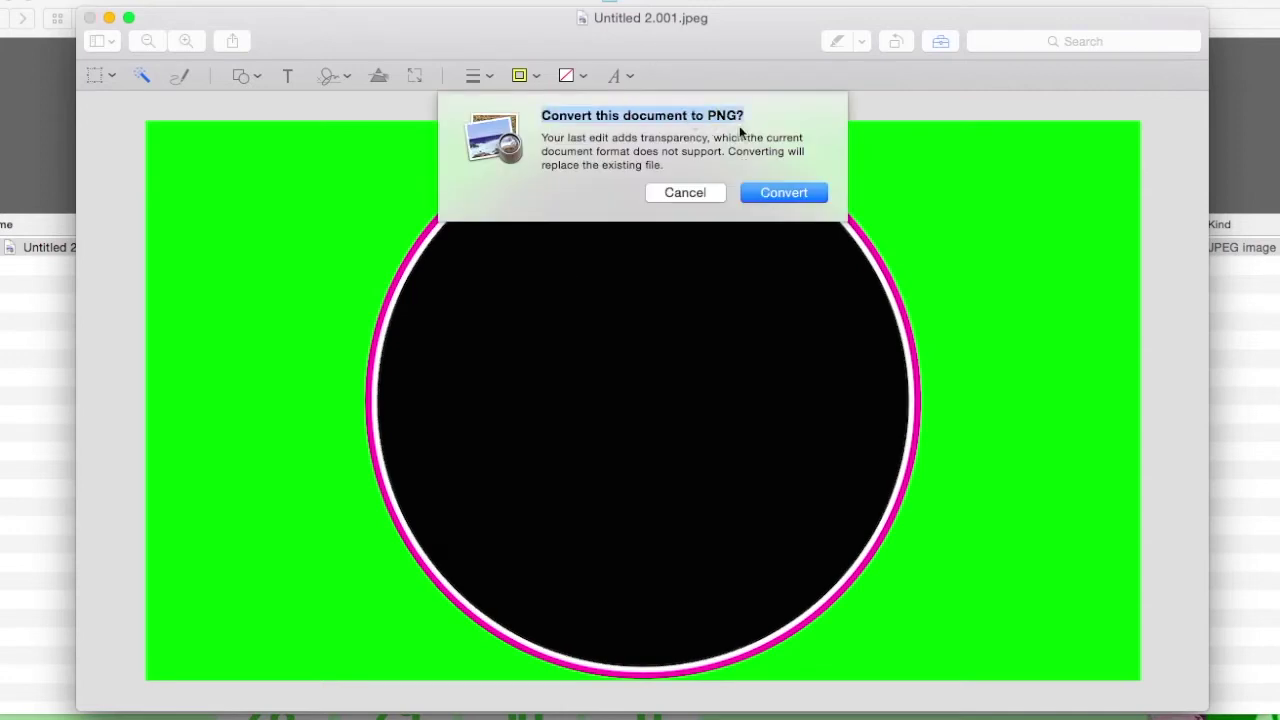
{"action": "left_click", "coordinate": [771, 194]}
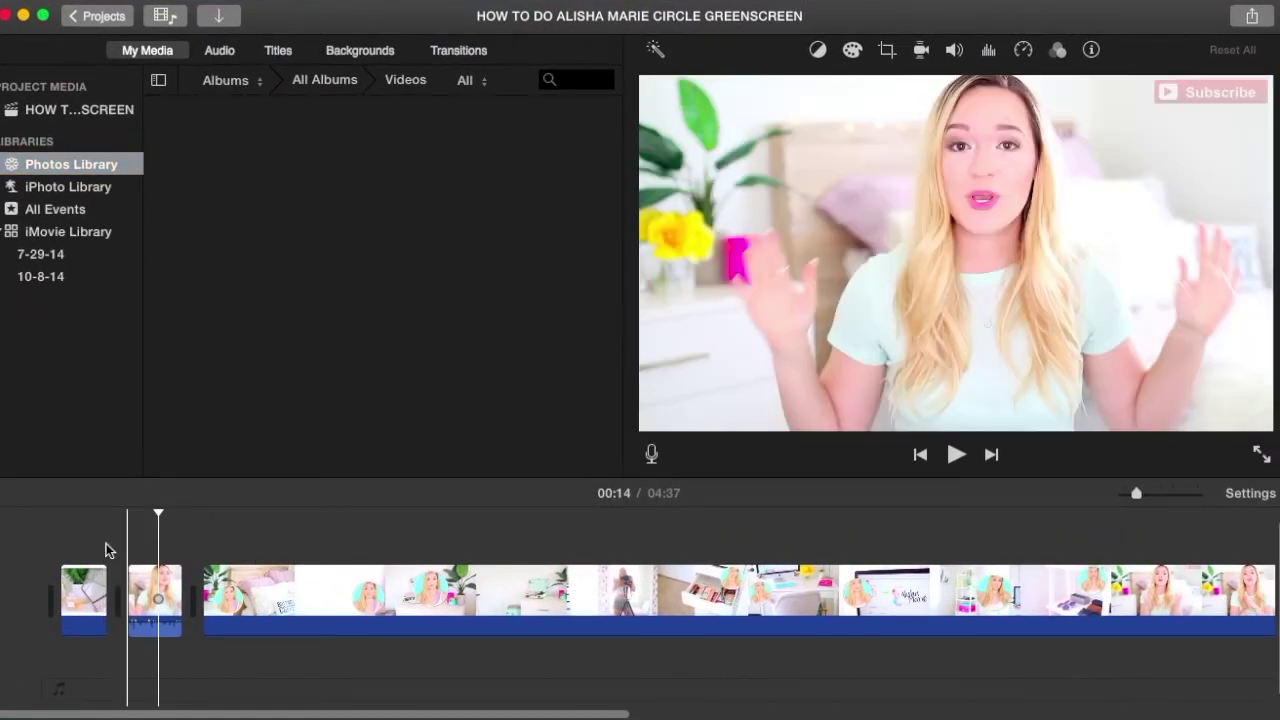
Step: Switch to the iMovie project and play the talking clip from its start
{"action": "key", "text": "space"}
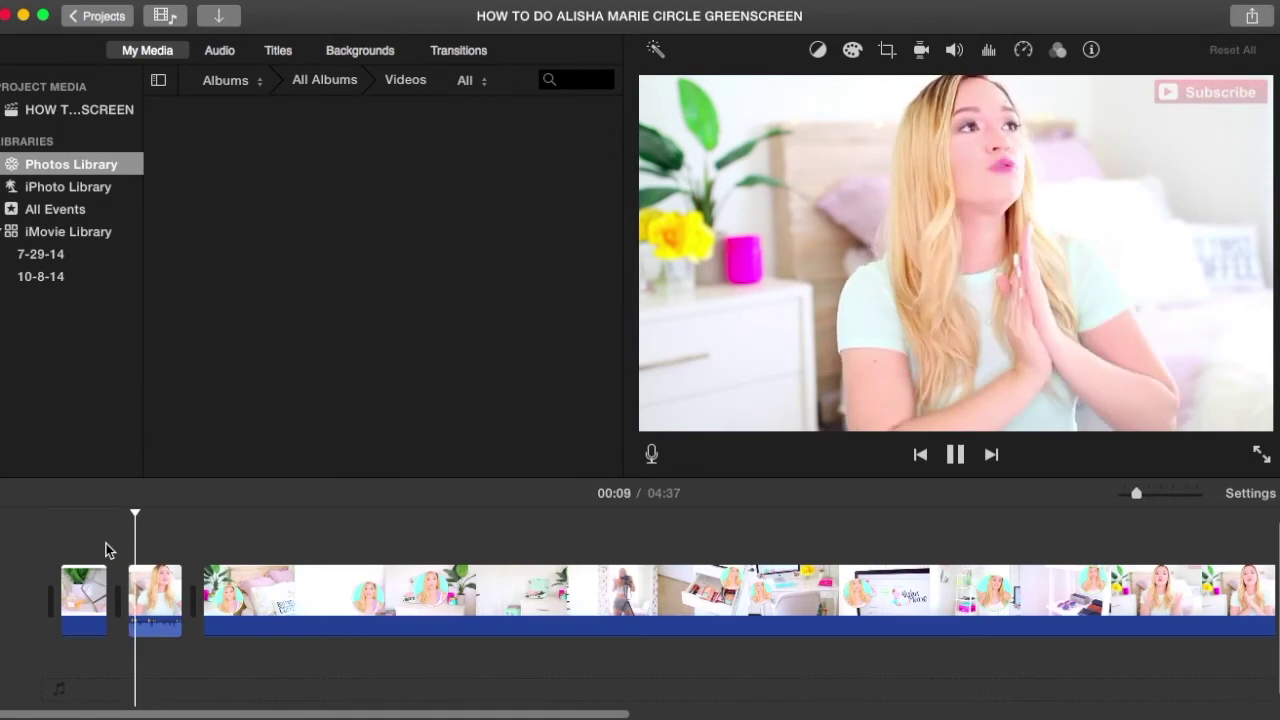
{"action": "key", "text": "space"}
{"action": "left_click", "coordinate": [127, 551]}
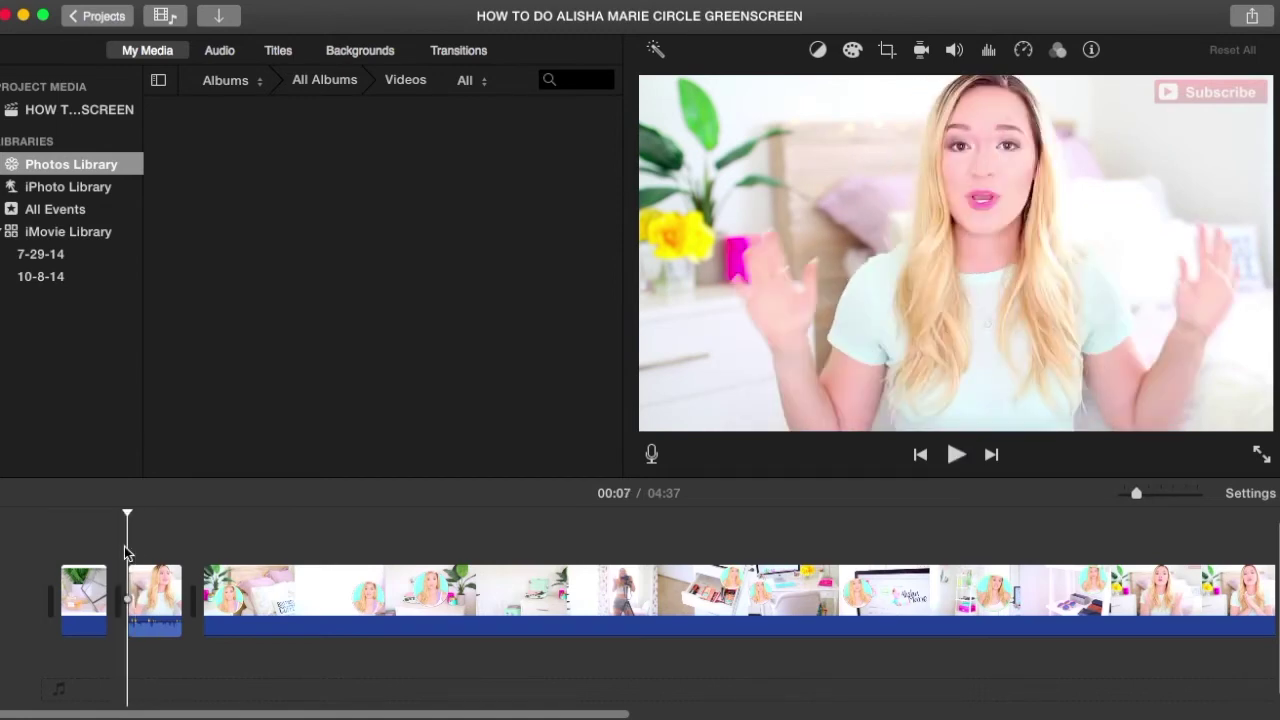
Step: Split the long clip after the talking clip at 00:41 and delete the unwanted remainder
{"action": "left_click", "coordinate": [386, 614]}
{"action": "left_click", "coordinate": [303, 600]}
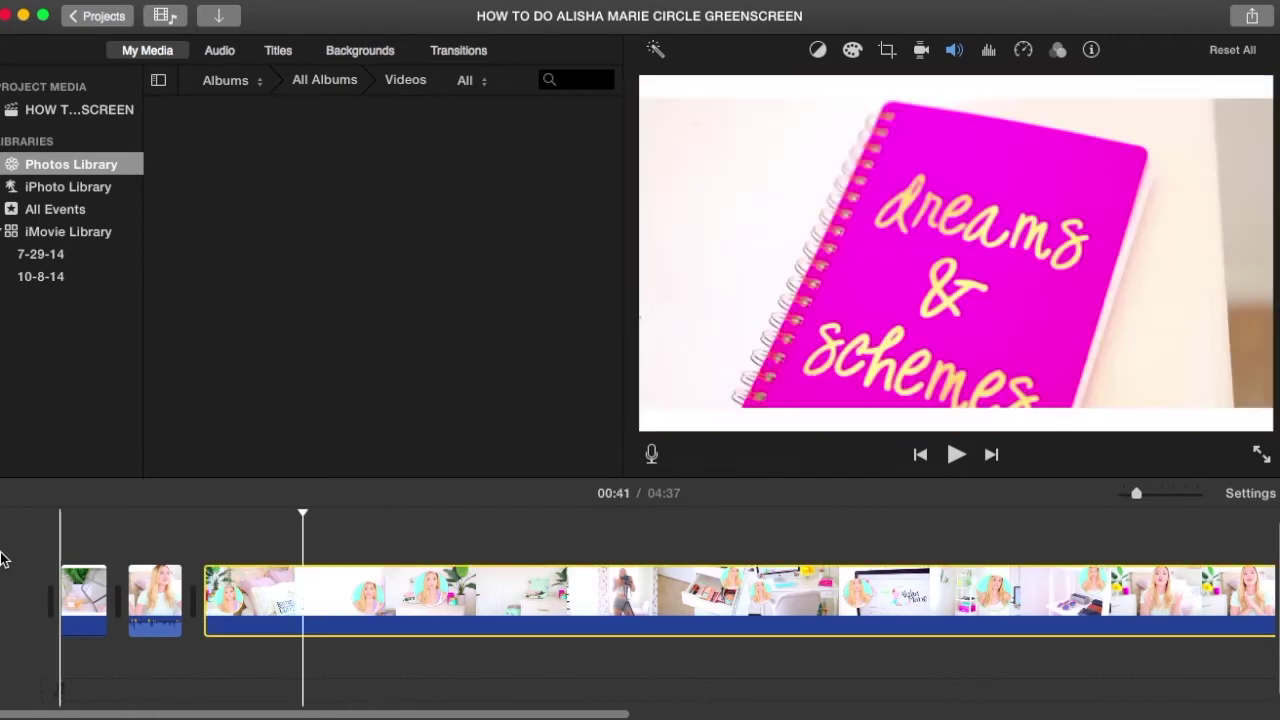
{"action": "key", "text": "super+b"}
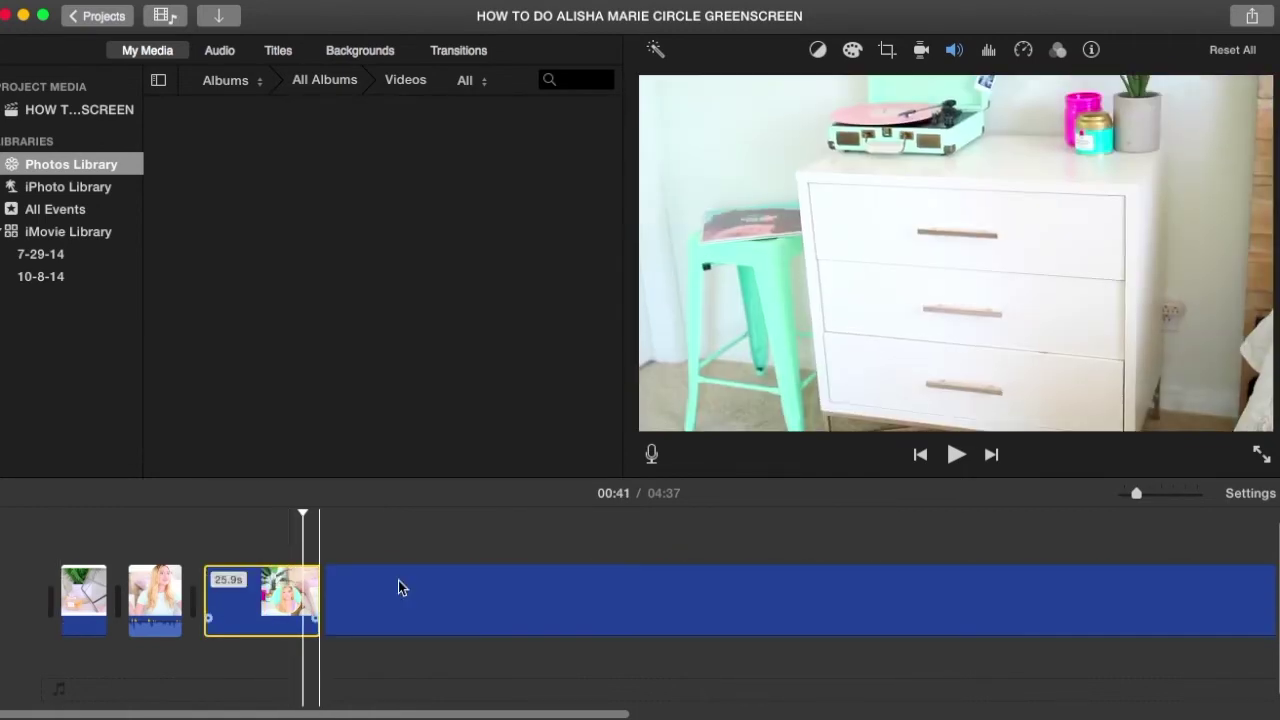
{"action": "key", "text": "Delete"}
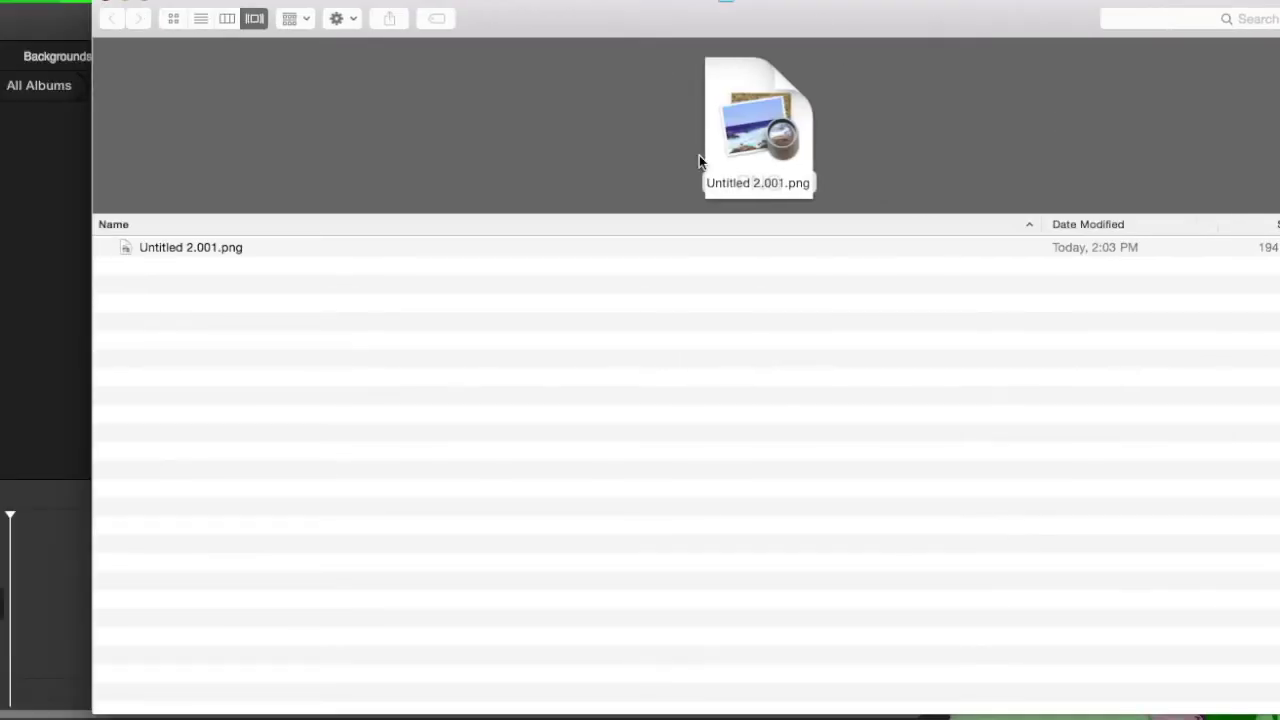
Step: Add Untitled 2.001.png to the timeline as an overlay above the talking clip and set its crop style to Fit
{"action": "left_click_drag", "start_coordinate": [755, 130], "coordinate": [60, 535]}
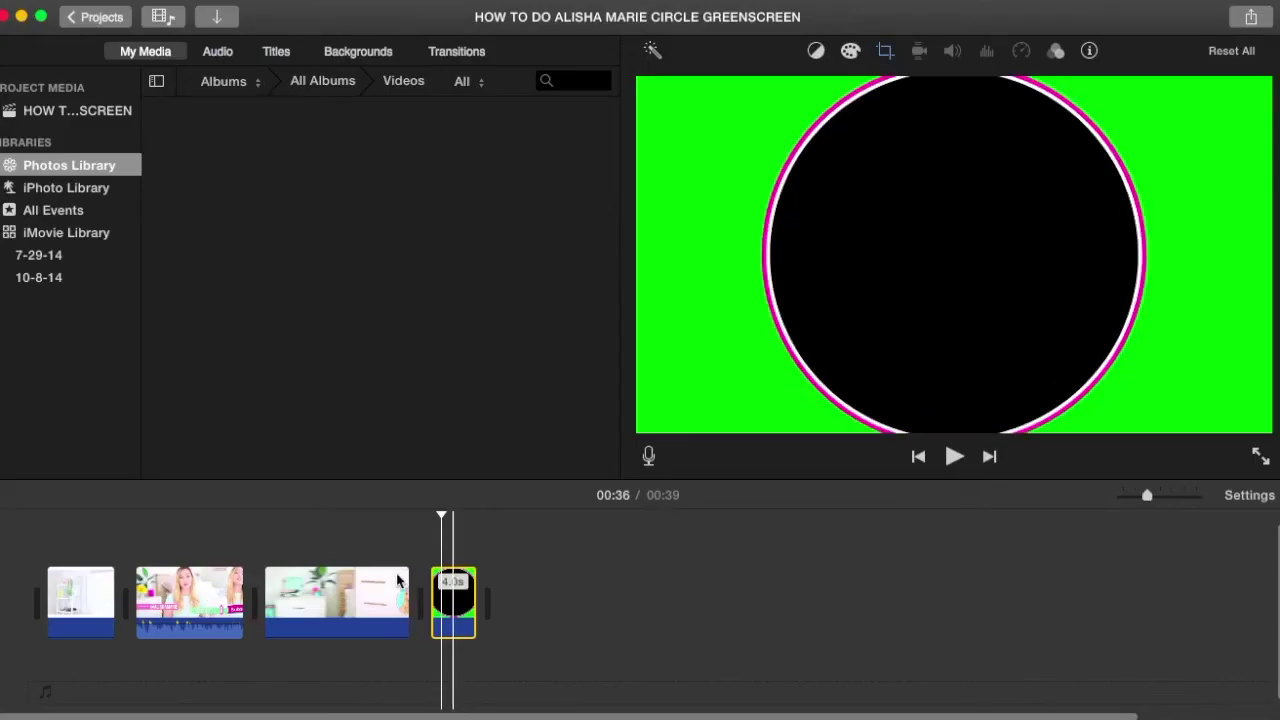
{"action": "left_click_drag", "start_coordinate": [440, 578], "coordinate": [145, 530]}
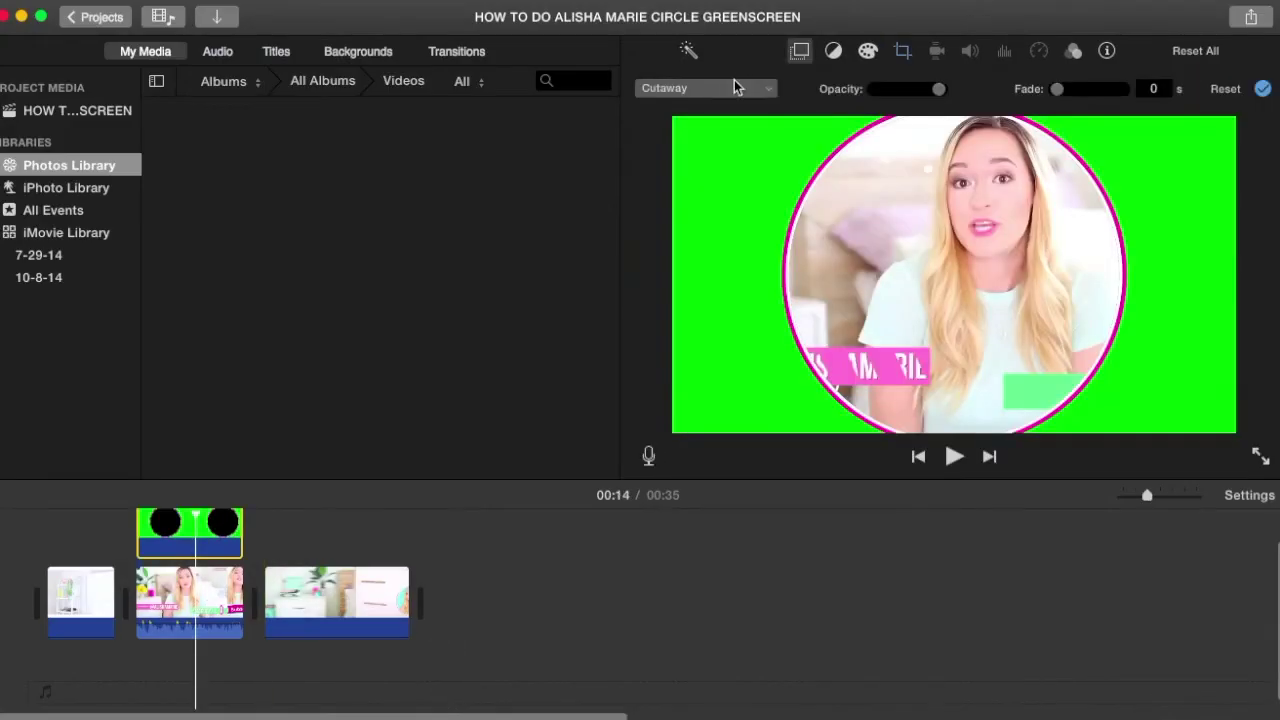
{"action": "left_click", "coordinate": [742, 89]}
{"action": "left_click", "coordinate": [692, 92]}
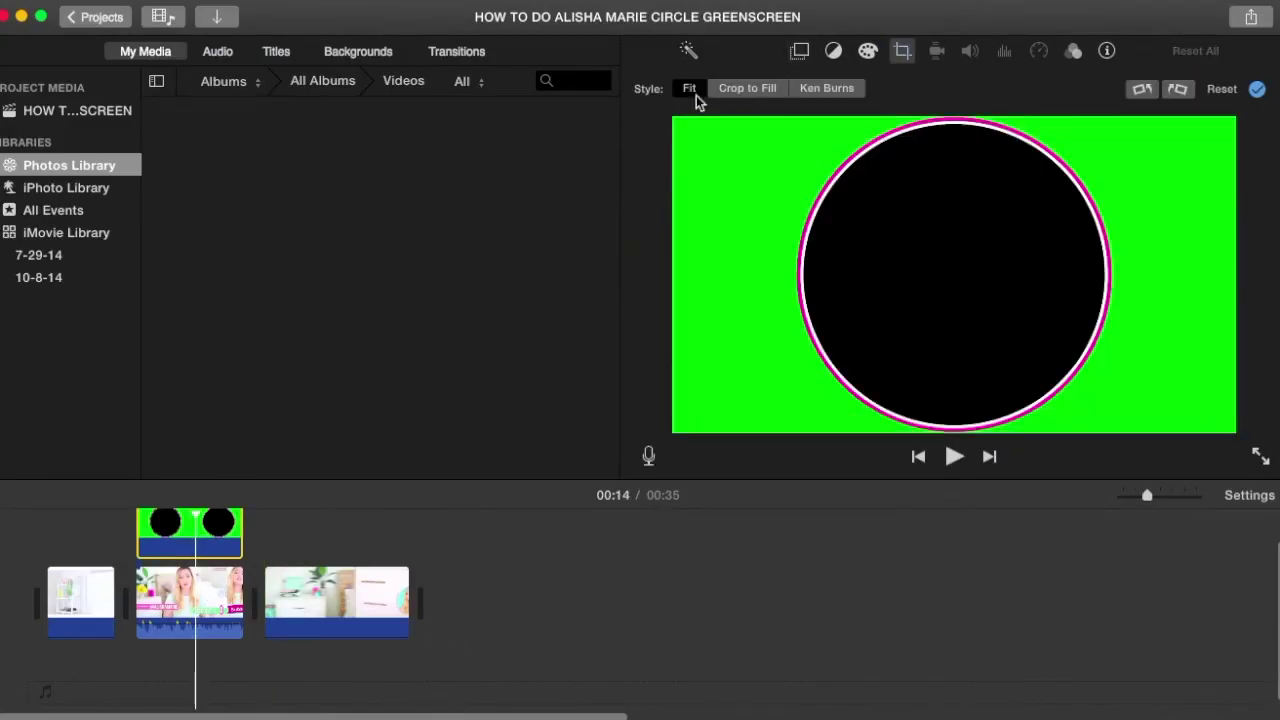
{"action": "left_click", "coordinate": [1258, 91]}
{"action": "left_click_drag", "start_coordinate": [195, 516], "coordinate": [183, 518]}
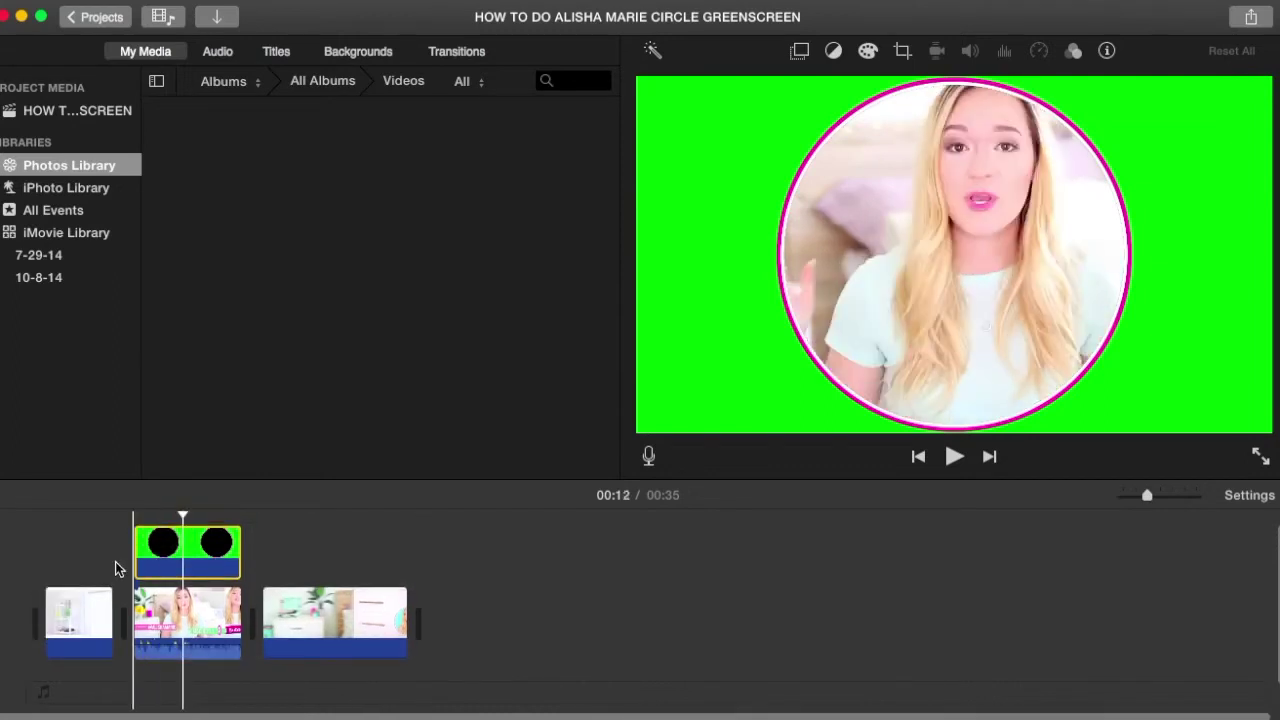
{"action": "key", "text": "space"}
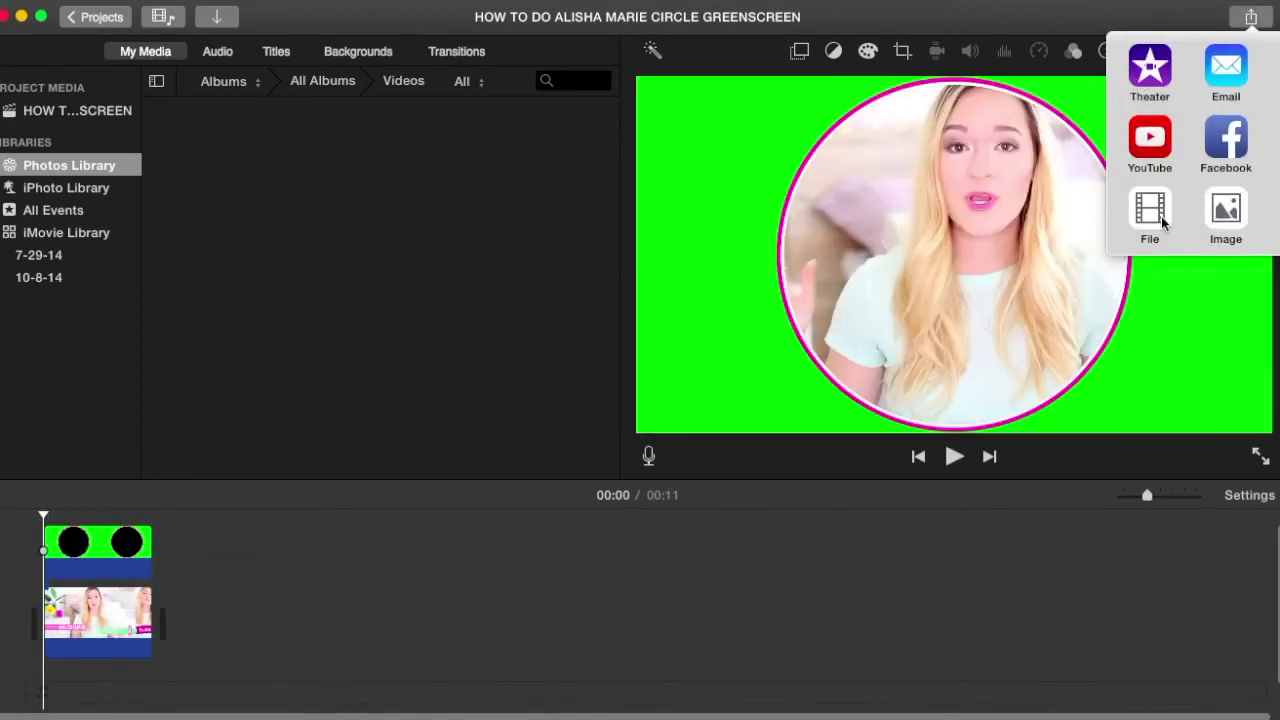
Step: Export the talking clip with its circle overlay as a file, and replace both in the original project with a circle video at the end
{"action": "left_click", "coordinate": [1168, 20]}
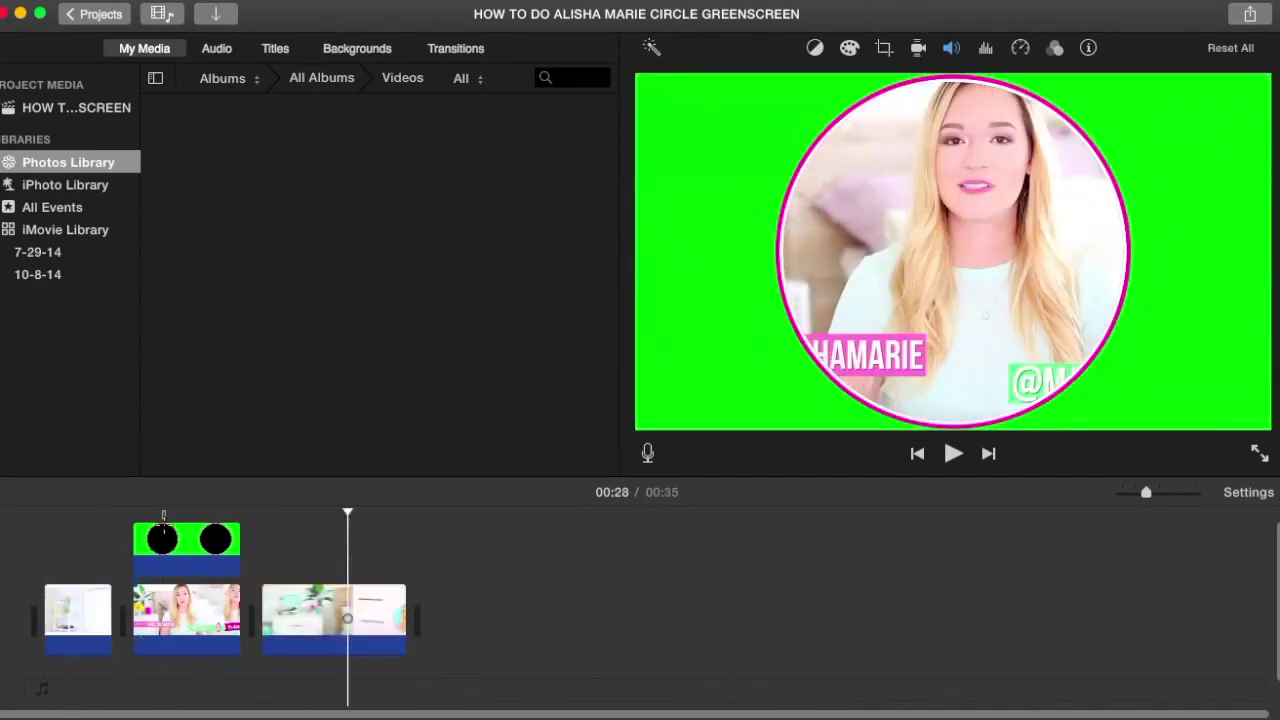
{"action": "left_click", "coordinate": [190, 548]}
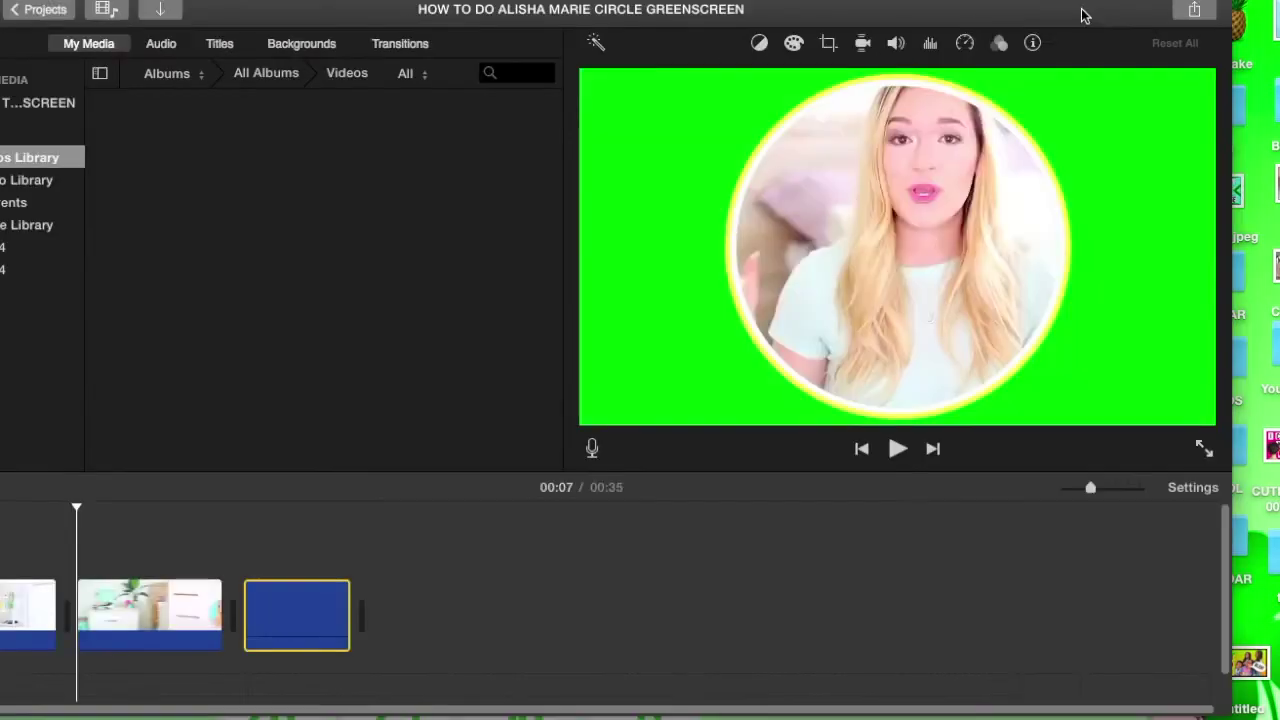
{"action": "left_click_drag", "start_coordinate": [1085, 15], "coordinate": [1132, 20]}
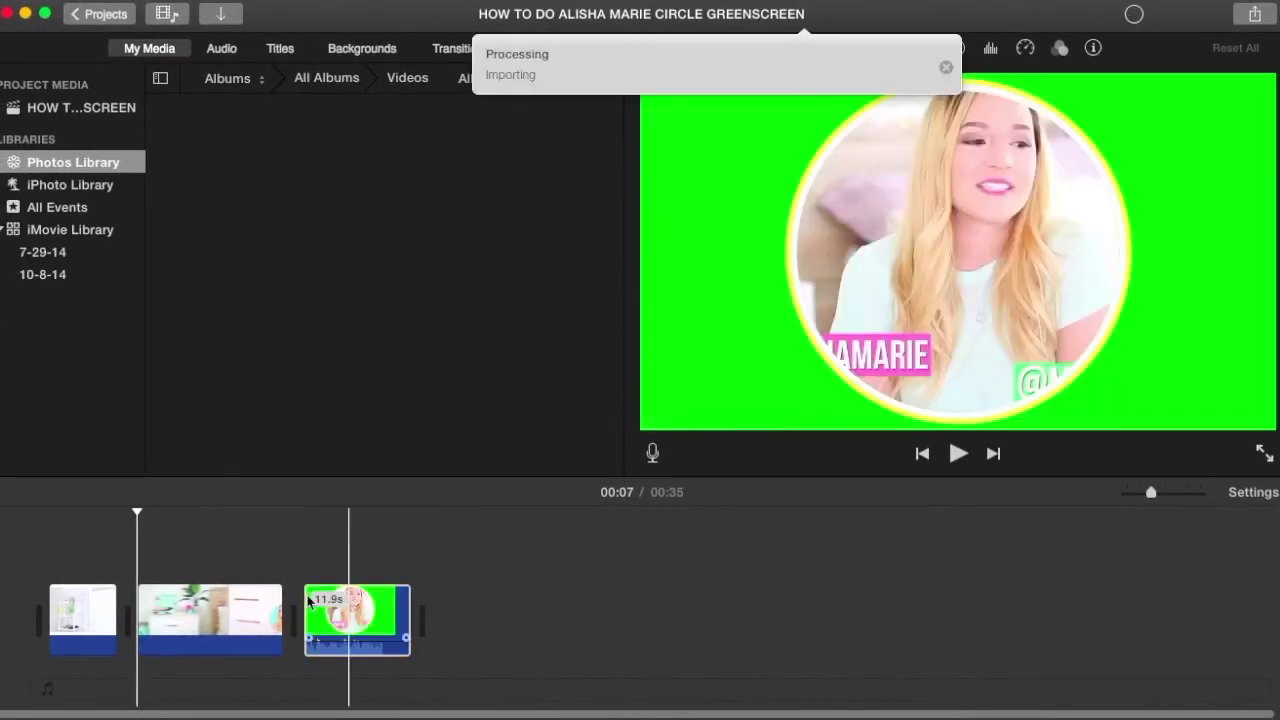
Step: Play the green-screen circle video at the end of the timeline from its beginning
{"action": "left_click", "coordinate": [303, 580]}
{"action": "key", "text": "space"}
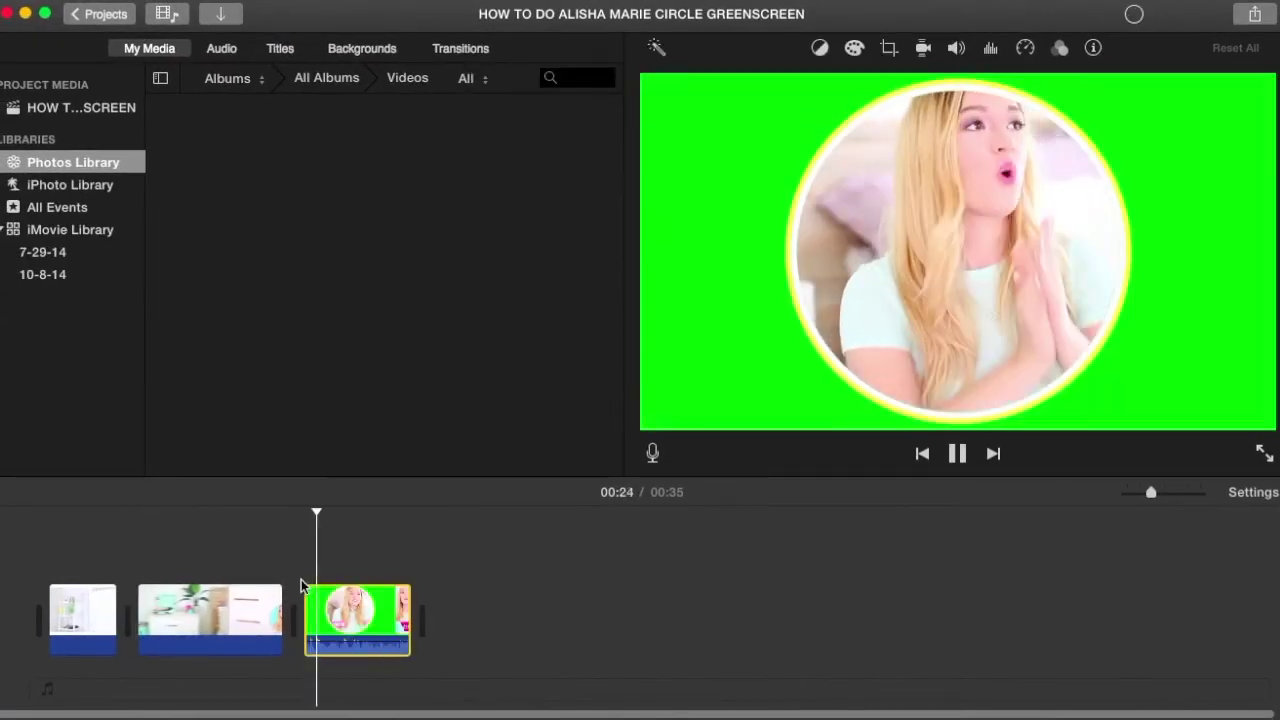
{"action": "key", "text": "space"}
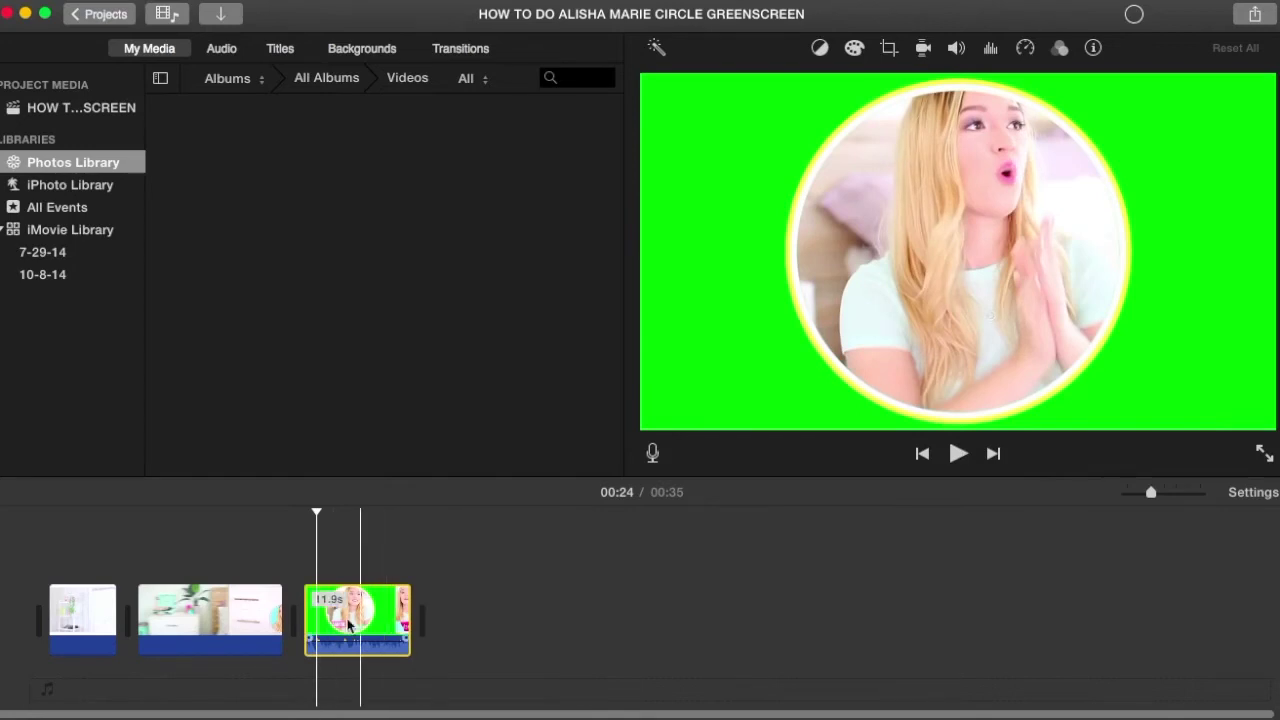
Step: Place the green-screen circle video as an overlay above the first clip and trim the overlay to 8.0 s
{"action": "left_click", "coordinate": [199, 600]}
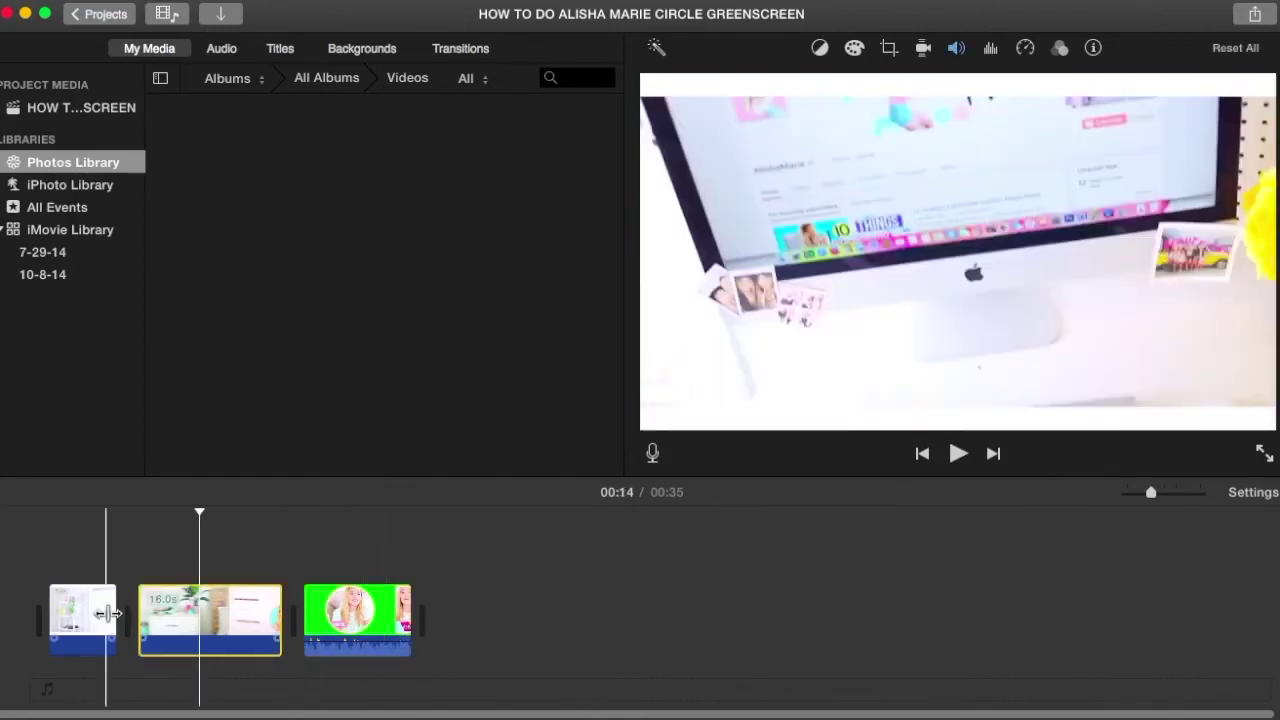
{"action": "left_click", "coordinate": [388, 607]}
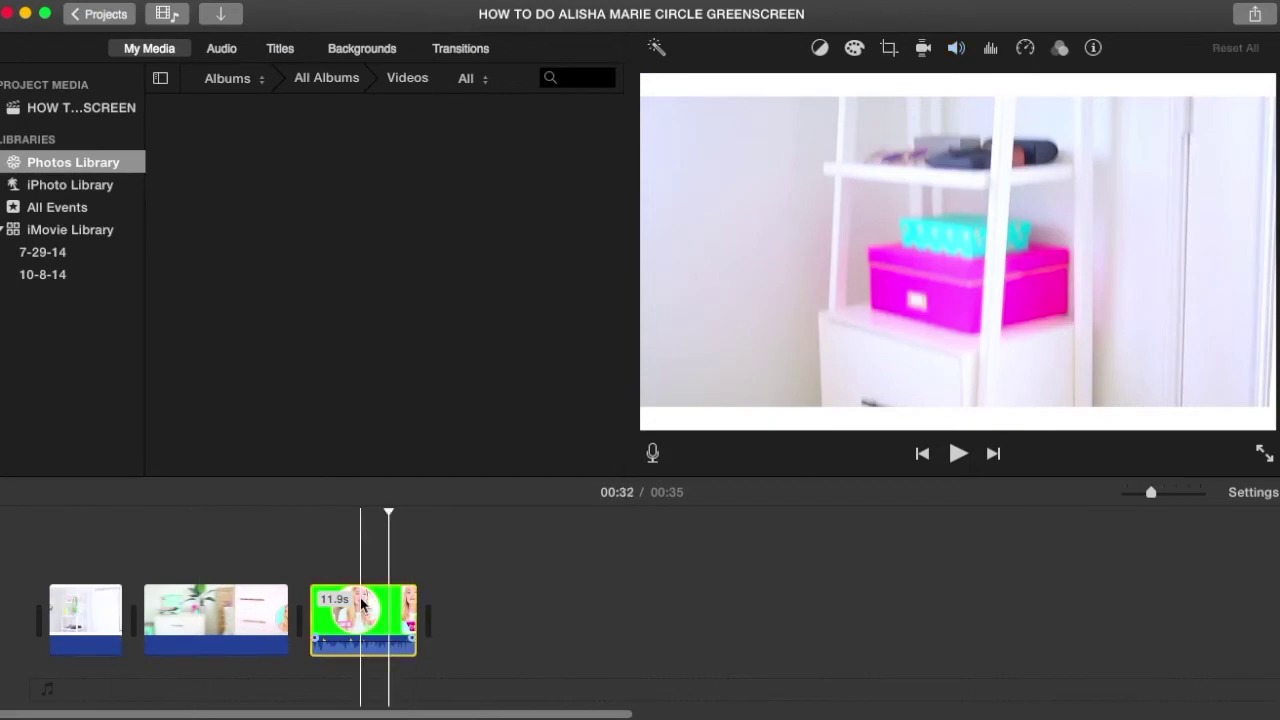
{"action": "left_click_drag", "start_coordinate": [363, 603], "coordinate": [98, 534]}
{"action": "left_click_drag", "start_coordinate": [176, 536], "coordinate": [131, 537]}
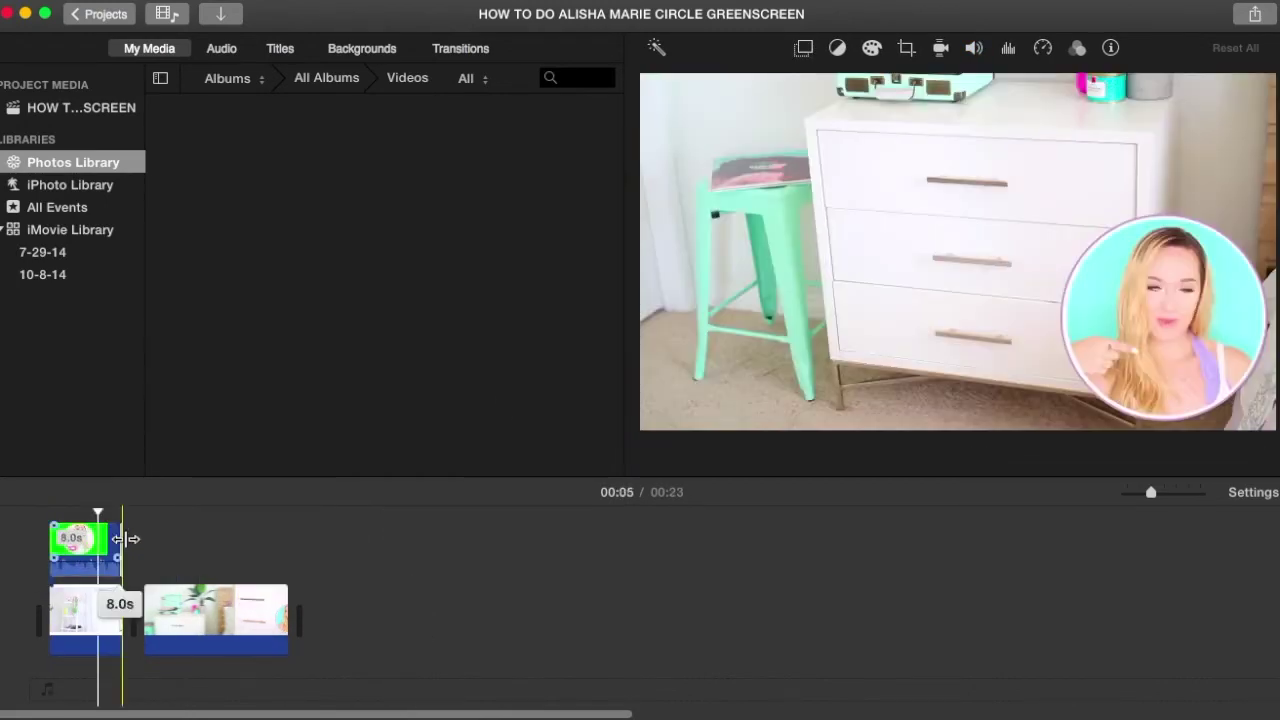
Step: Change the circle video's overlay style from Cutaway to Green/Blue Screen
{"action": "left_click_drag", "start_coordinate": [1151, 492], "coordinate": [1164, 493]}
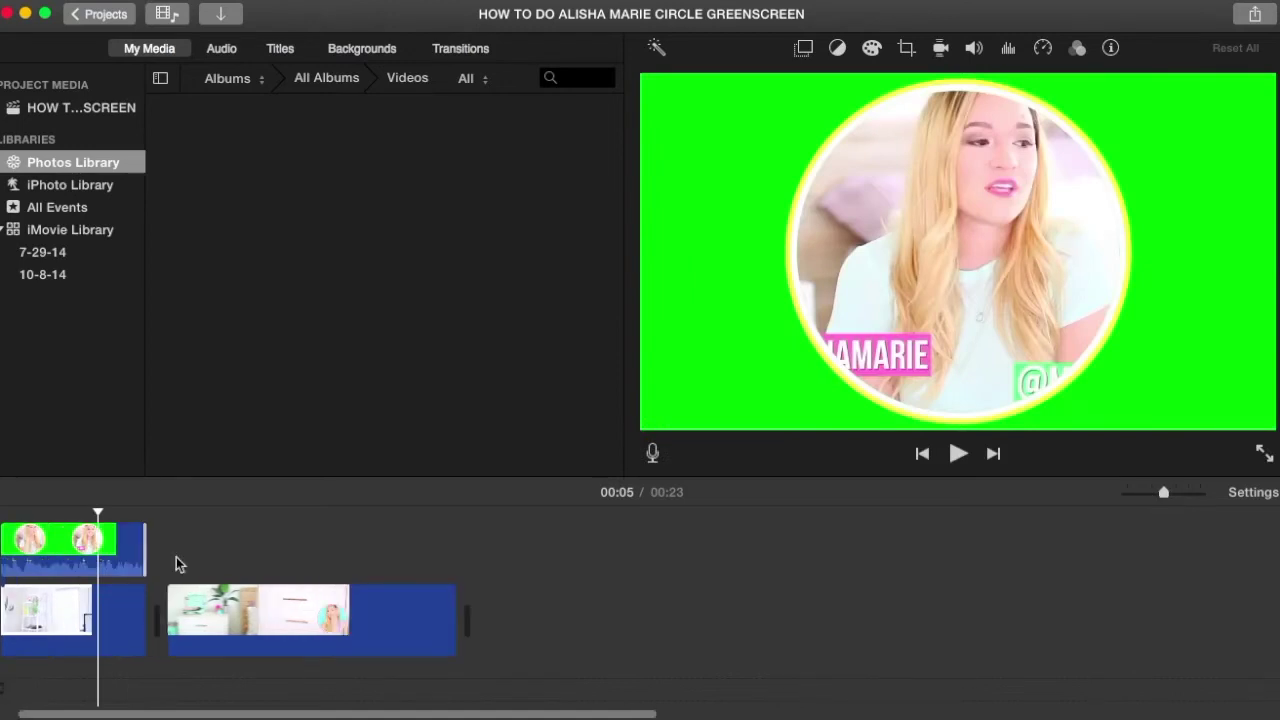
{"action": "scroll", "coordinate": [175, 565], "scroll_direction": "left", "scroll_amount": 3}
{"action": "left_click", "coordinate": [138, 543]}
{"action": "left_click", "coordinate": [132, 548]}
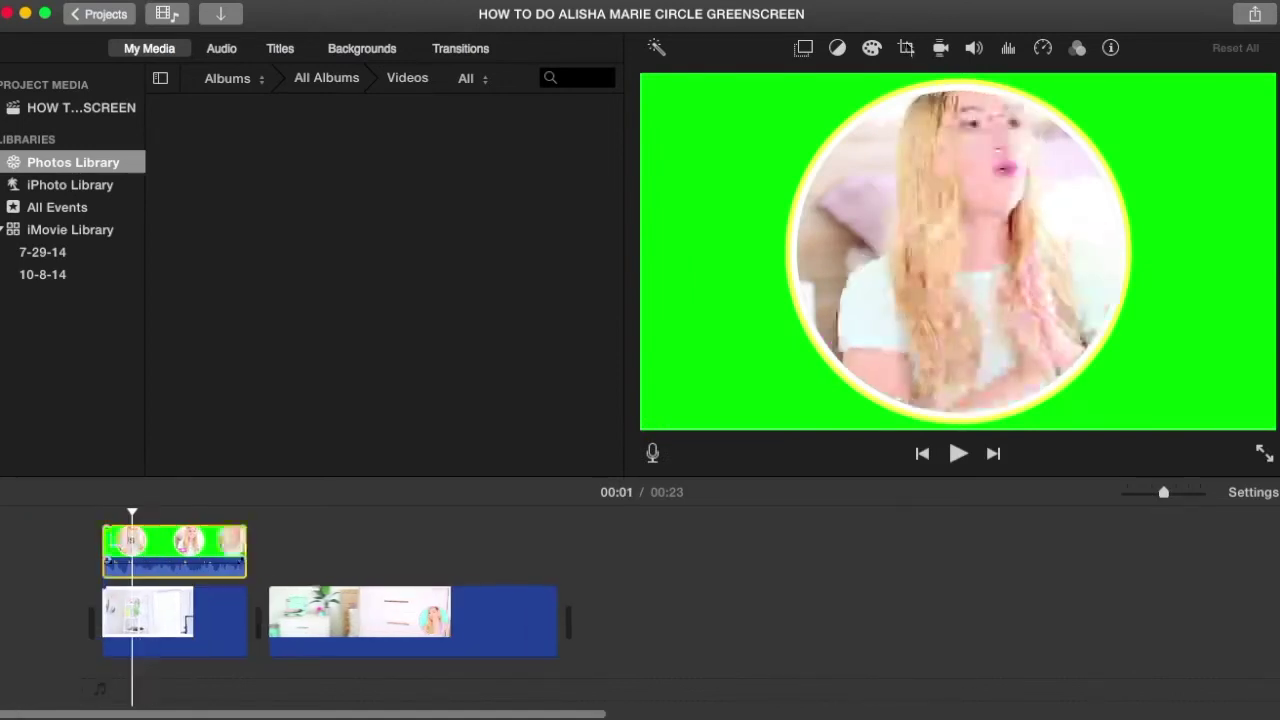
{"action": "left_click", "coordinate": [803, 48]}
{"action": "left_click", "coordinate": [720, 85]}
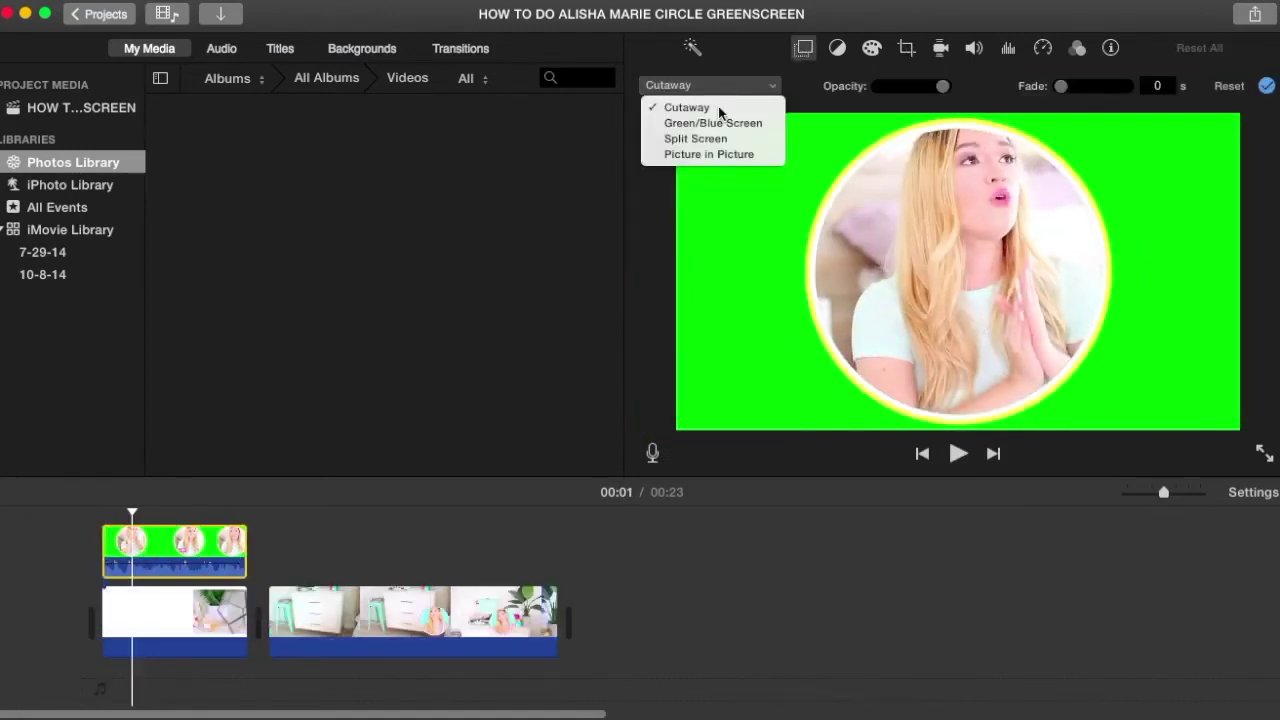
{"action": "left_click", "coordinate": [757, 125]}
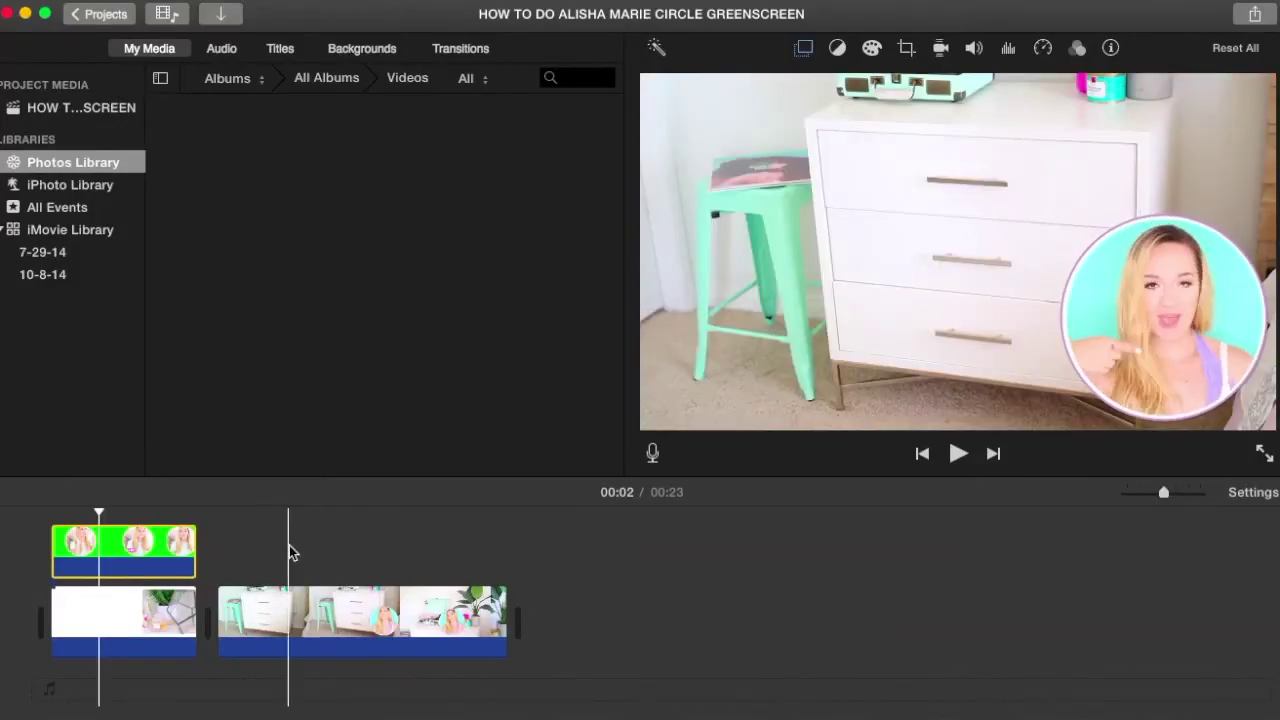
Step: Try the Picture in Picture style on the circle overlay, shrinking and repositioning it in the frame, and check playback
{"action": "left_click", "coordinate": [804, 48]}
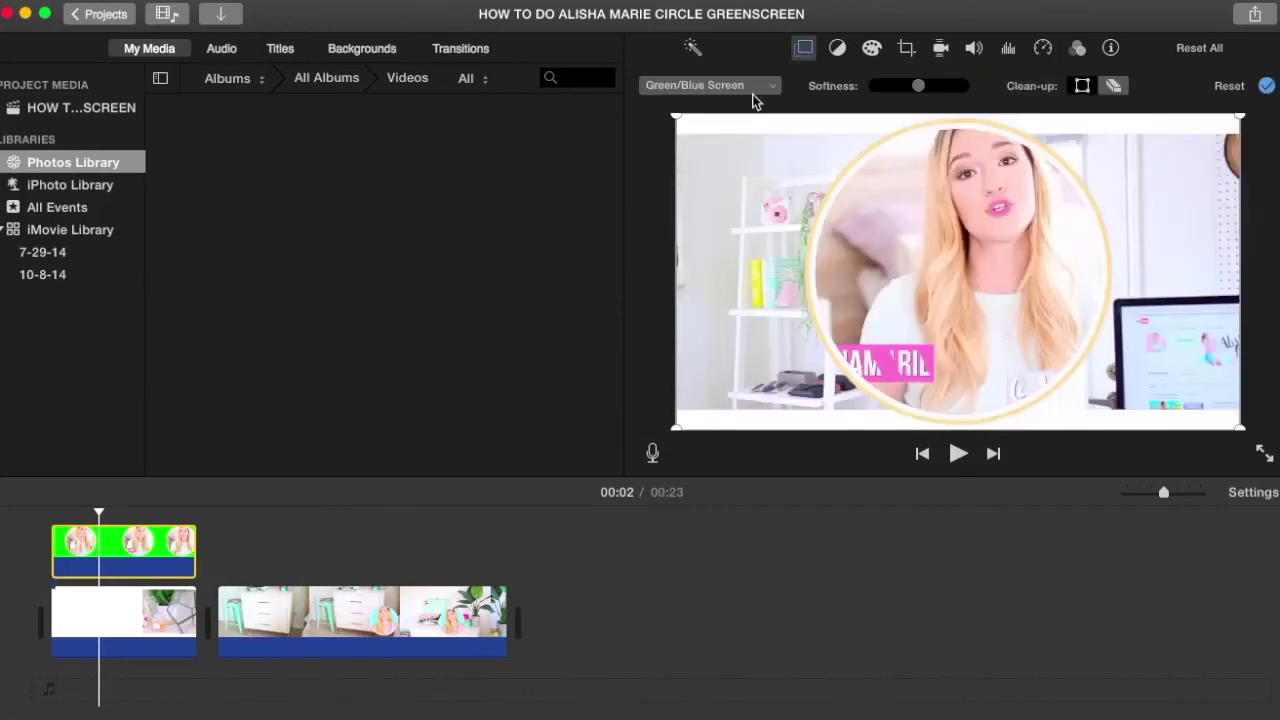
{"action": "left_click", "coordinate": [754, 90]}
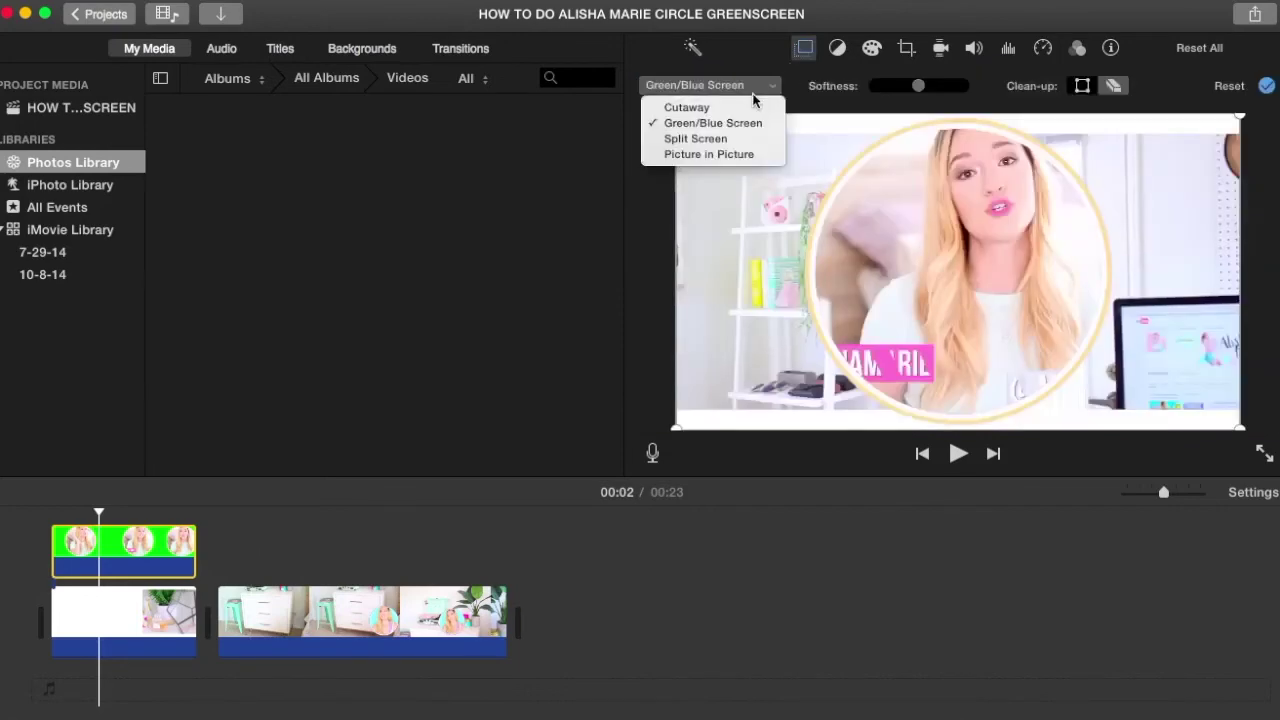
{"action": "left_click", "coordinate": [754, 155]}
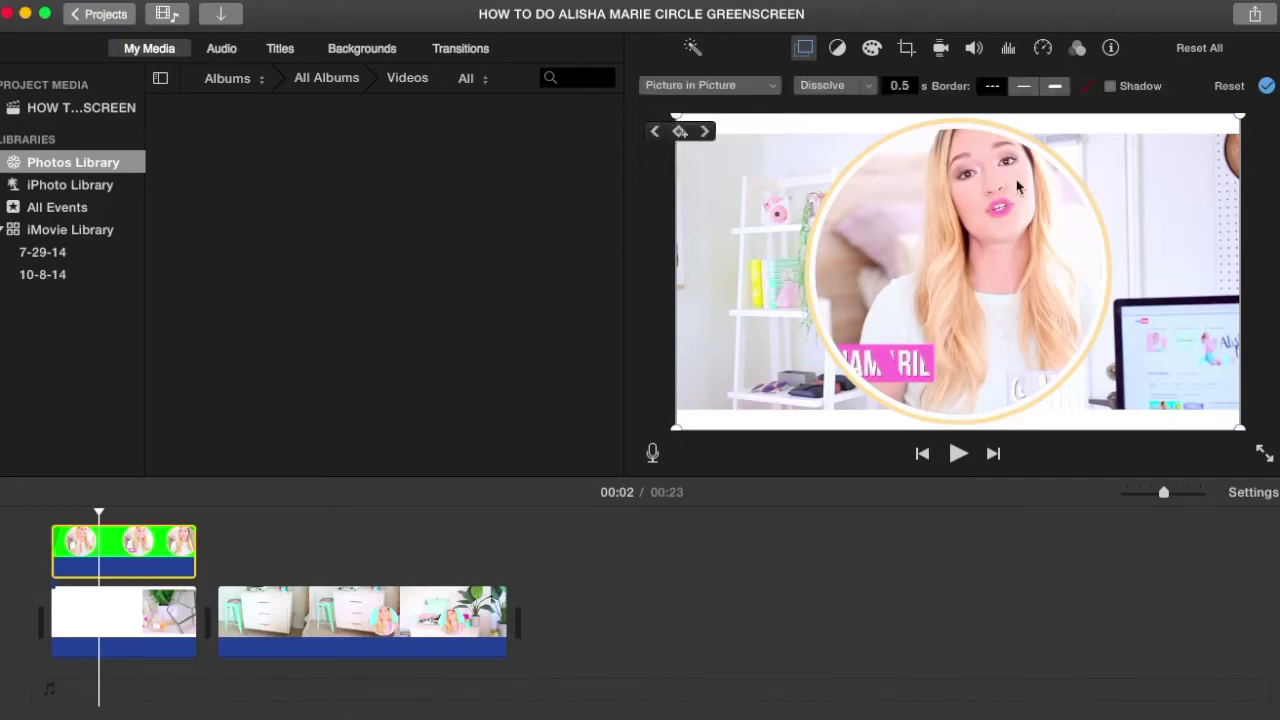
{"action": "left_click_drag", "start_coordinate": [1036, 190], "coordinate": [1002, 122]}
{"action": "left_click_drag", "start_coordinate": [876, 185], "coordinate": [872, 243]}
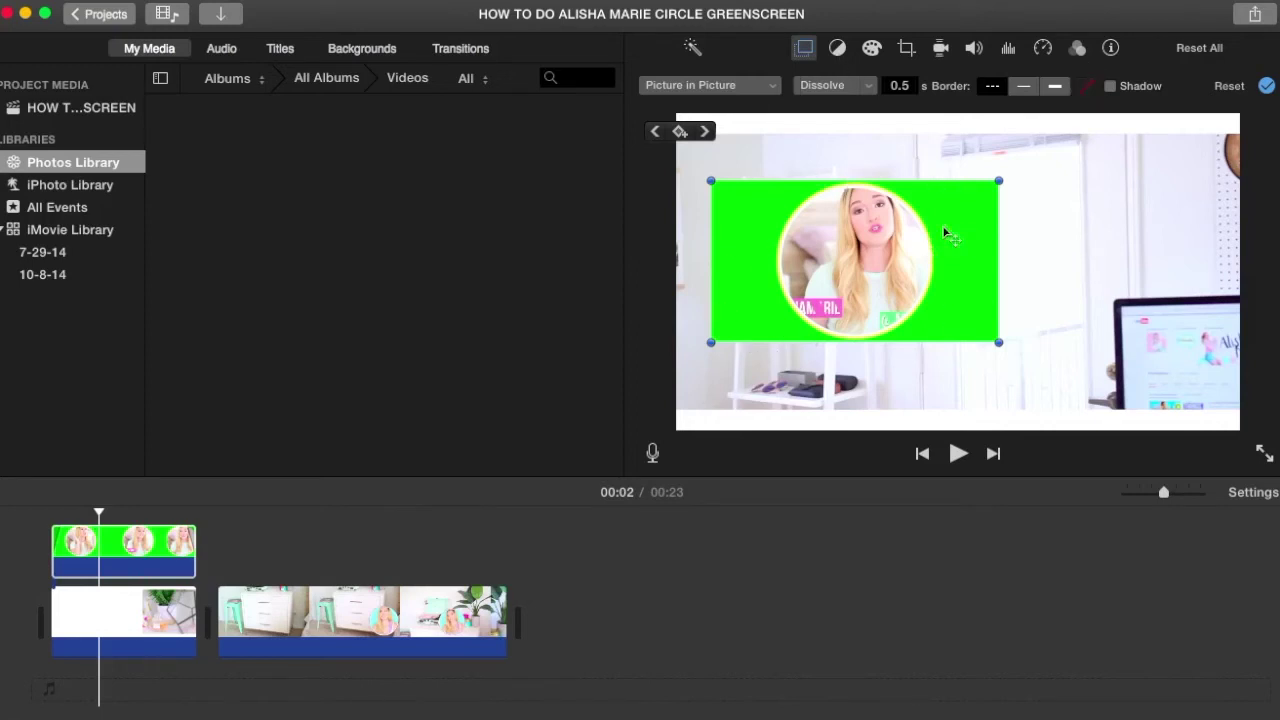
{"action": "left_click_drag", "start_coordinate": [945, 211], "coordinate": [1149, 103]}
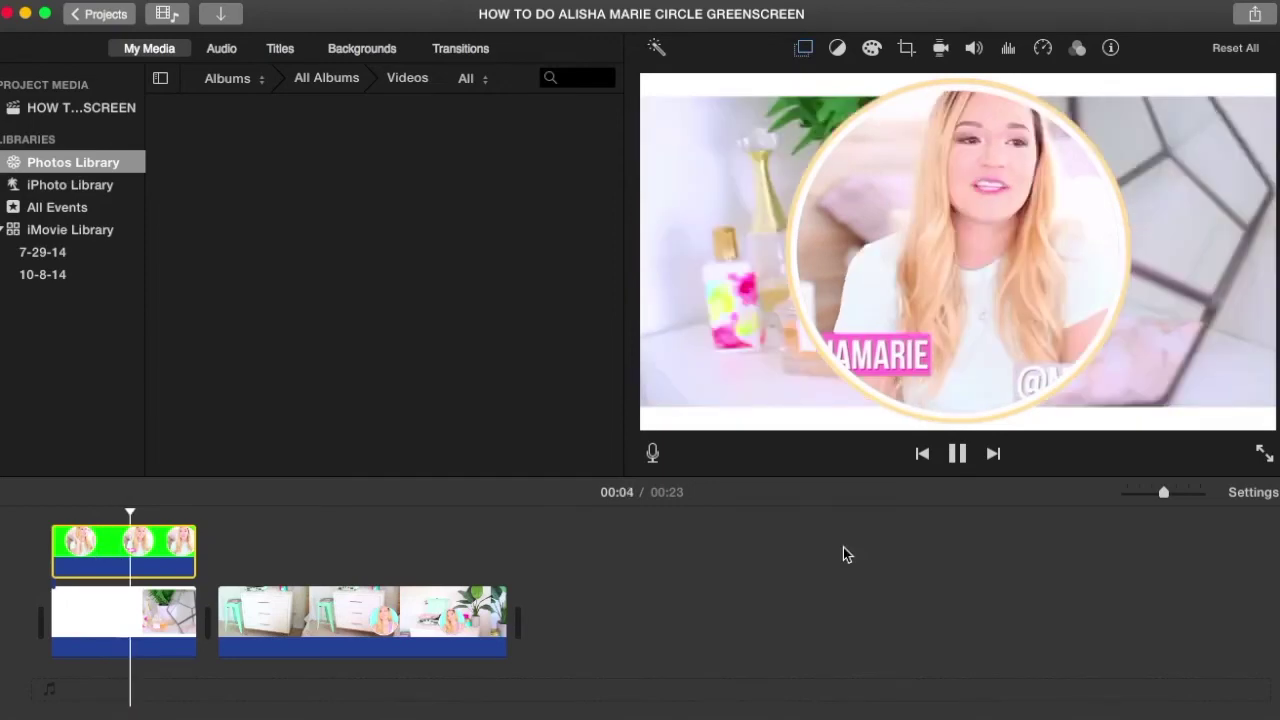
{"action": "key", "text": "space"}
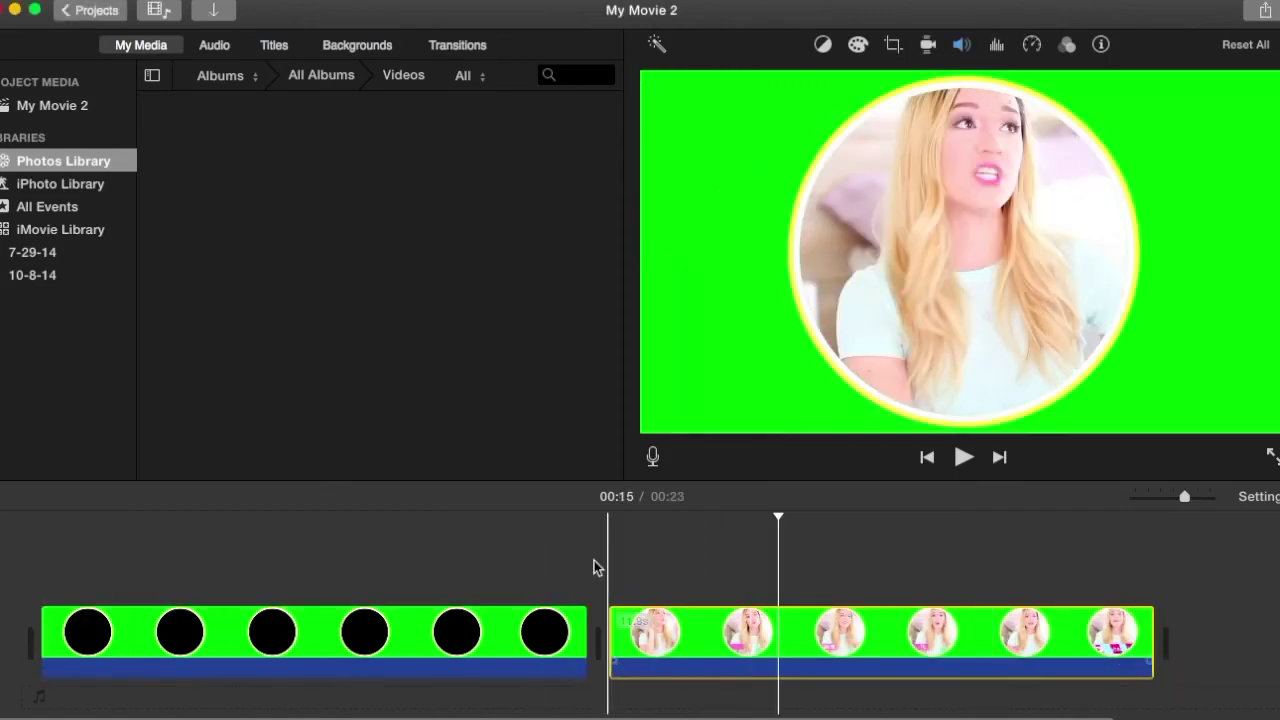
Step: Check the Crop to Fill framing of the first green-screen circle clip
{"action": "left_click", "coordinate": [417, 652]}
{"action": "left_click", "coordinate": [422, 652]}
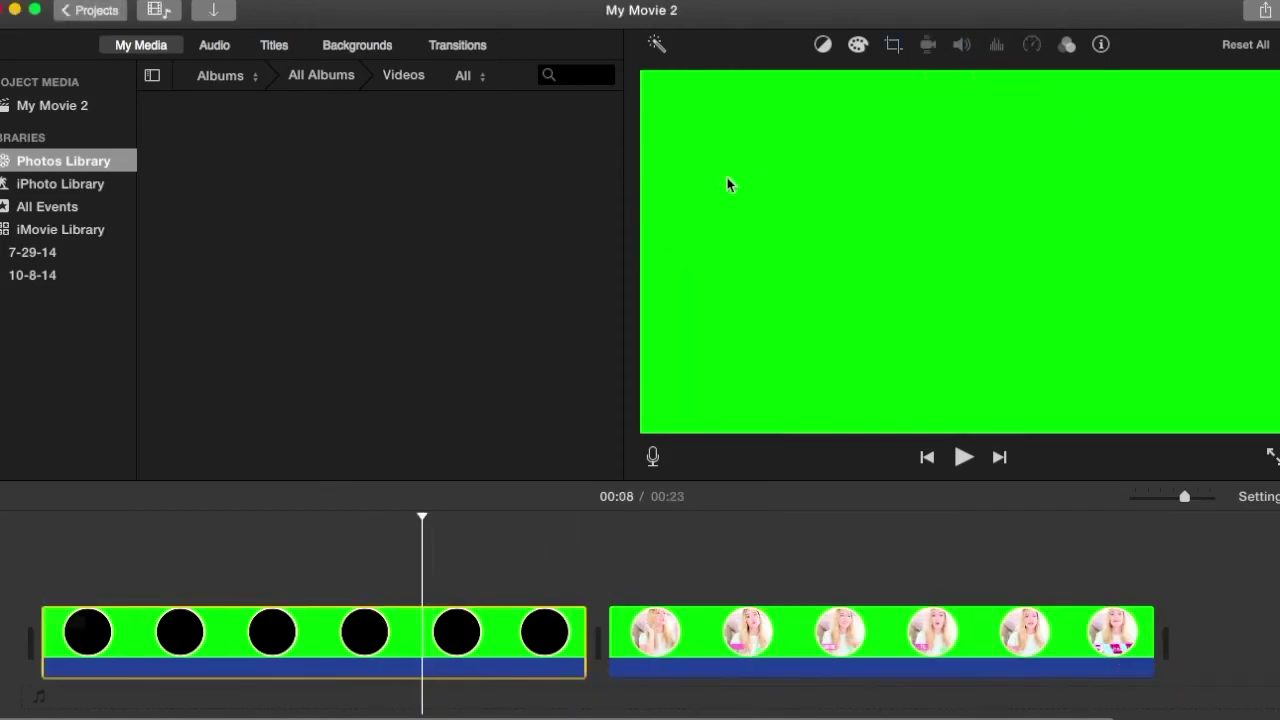
{"action": "left_click", "coordinate": [893, 45]}
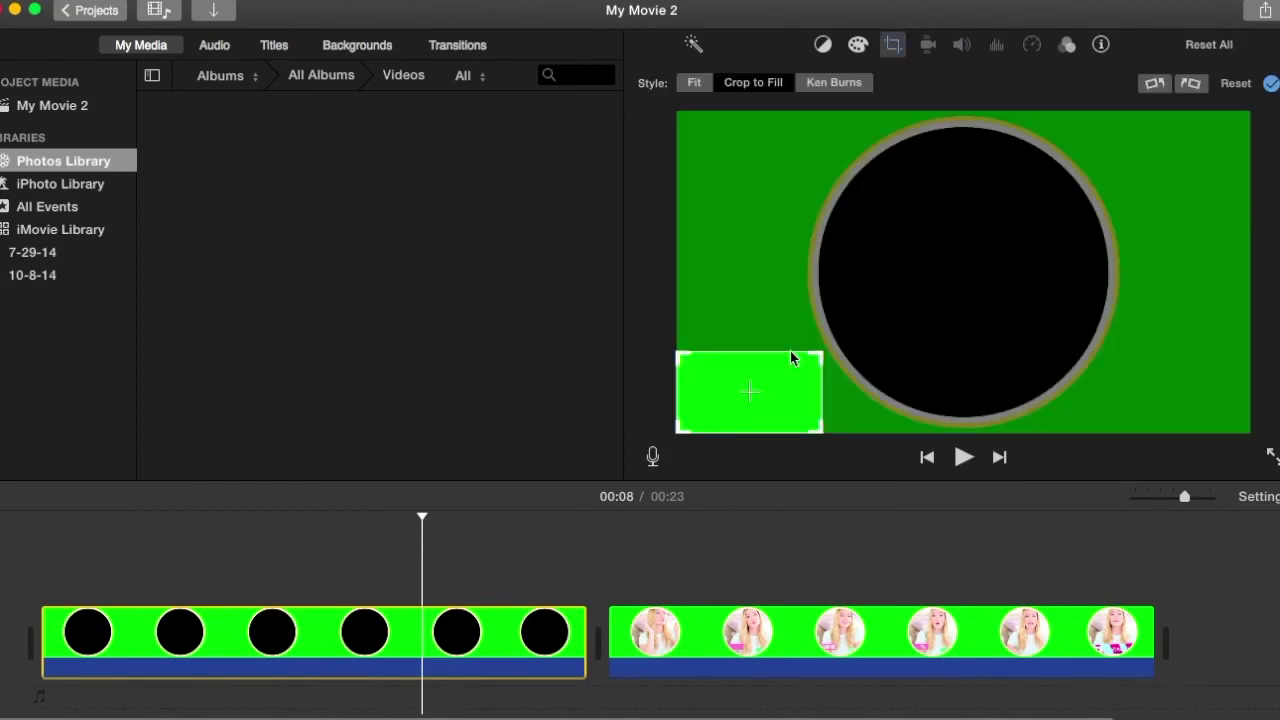
{"action": "left_click", "coordinate": [1268, 86]}
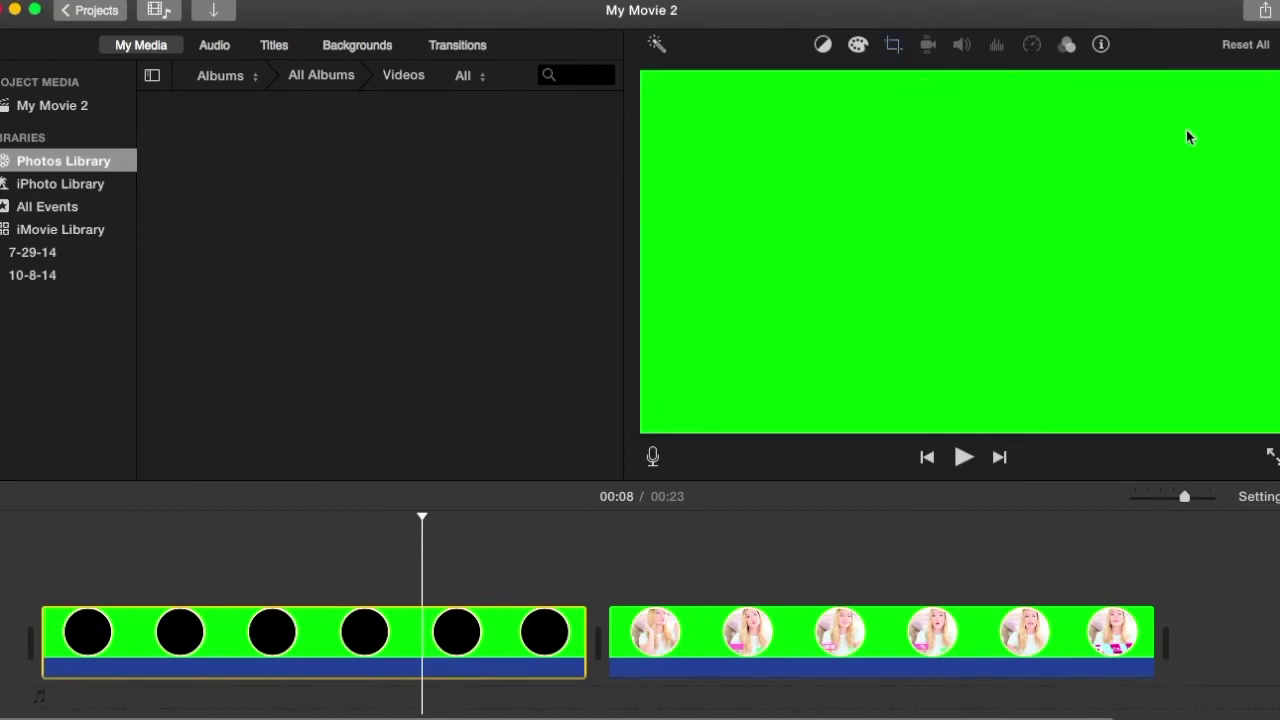
{"action": "right_click", "coordinate": [741, 718]}
{"action": "left_click", "coordinate": [741, 718]}
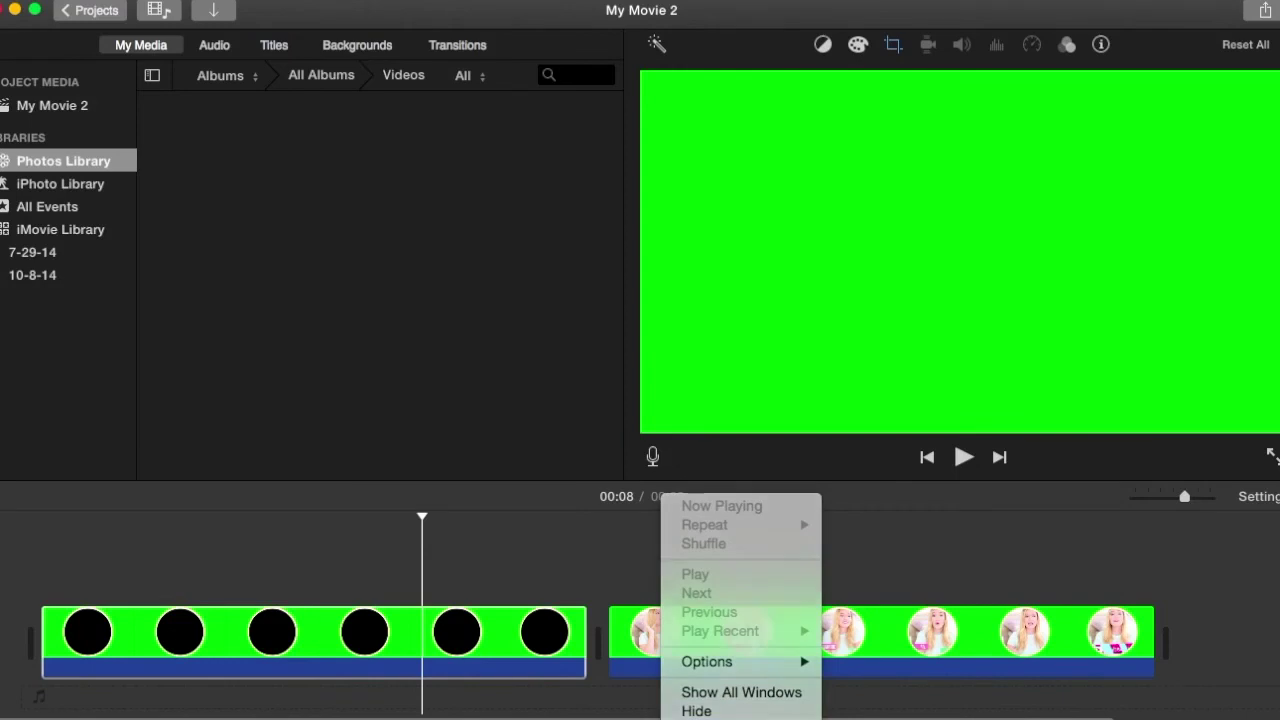
{"action": "left_click", "coordinate": [432, 294]}
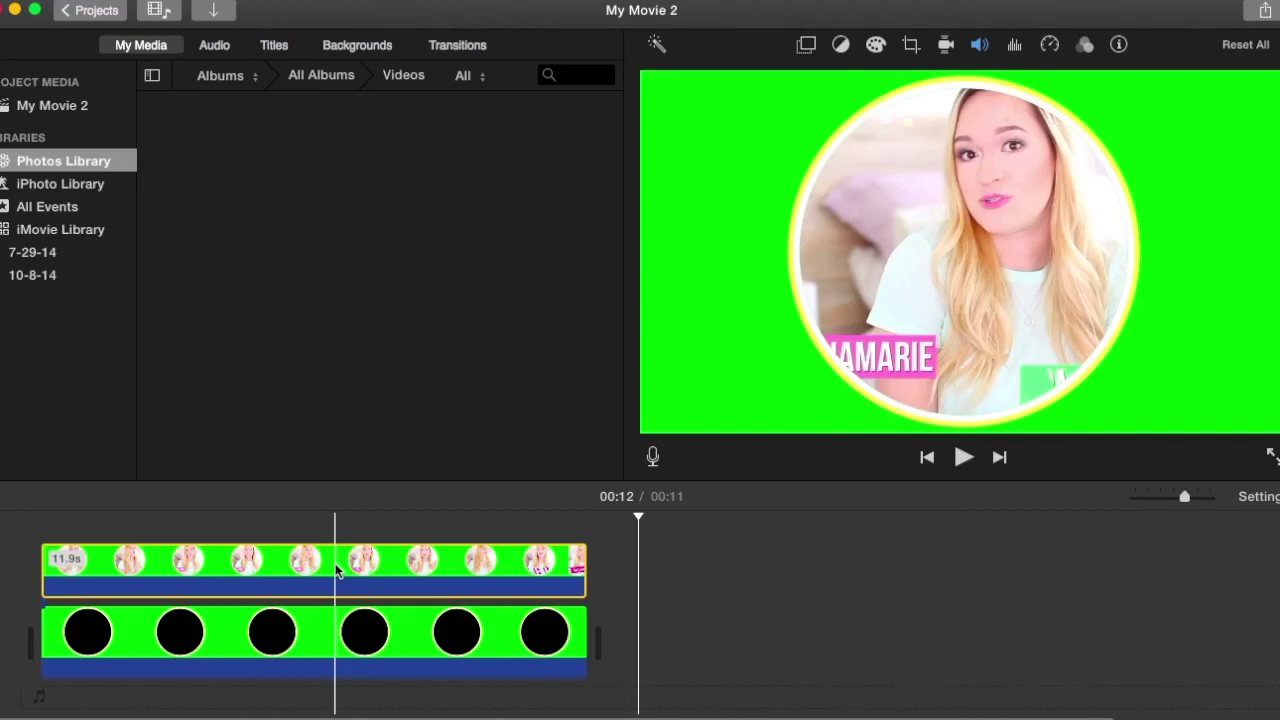
Step: Change the talking circle clip's overlay style from Cutaway to Picture in Picture
{"action": "left_click", "coordinate": [295, 568]}
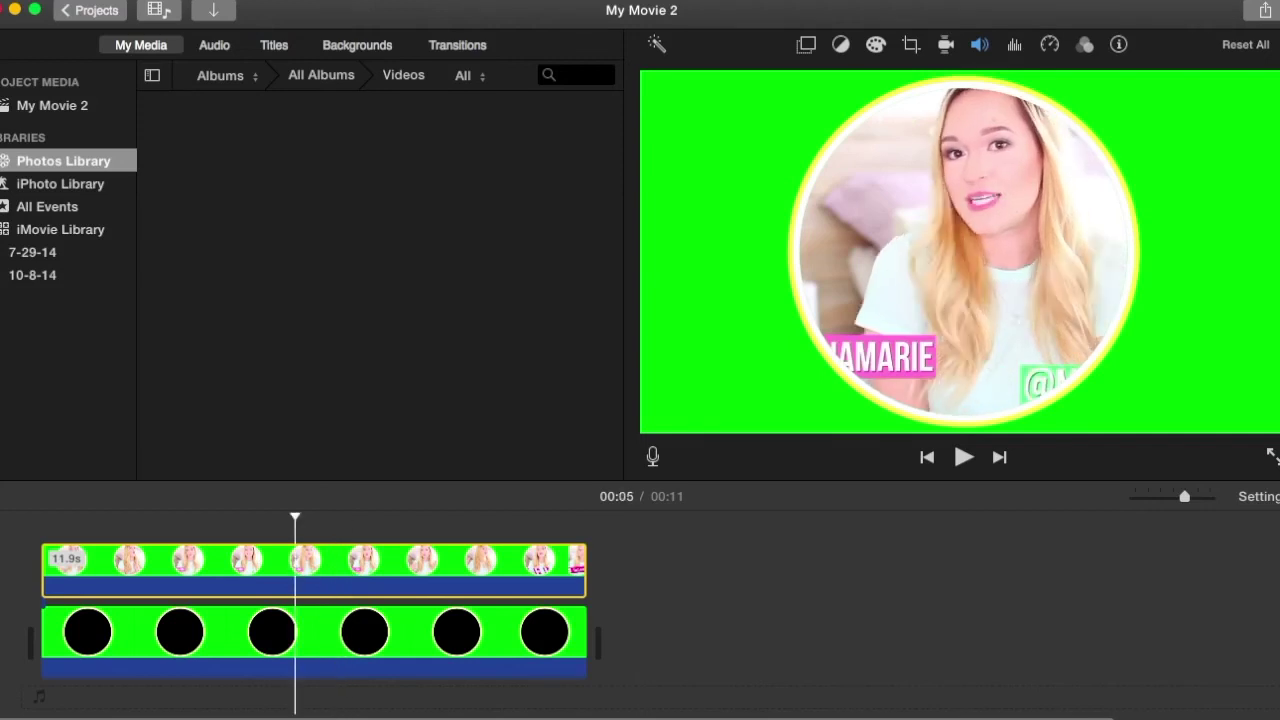
{"action": "left_click", "coordinate": [806, 44]}
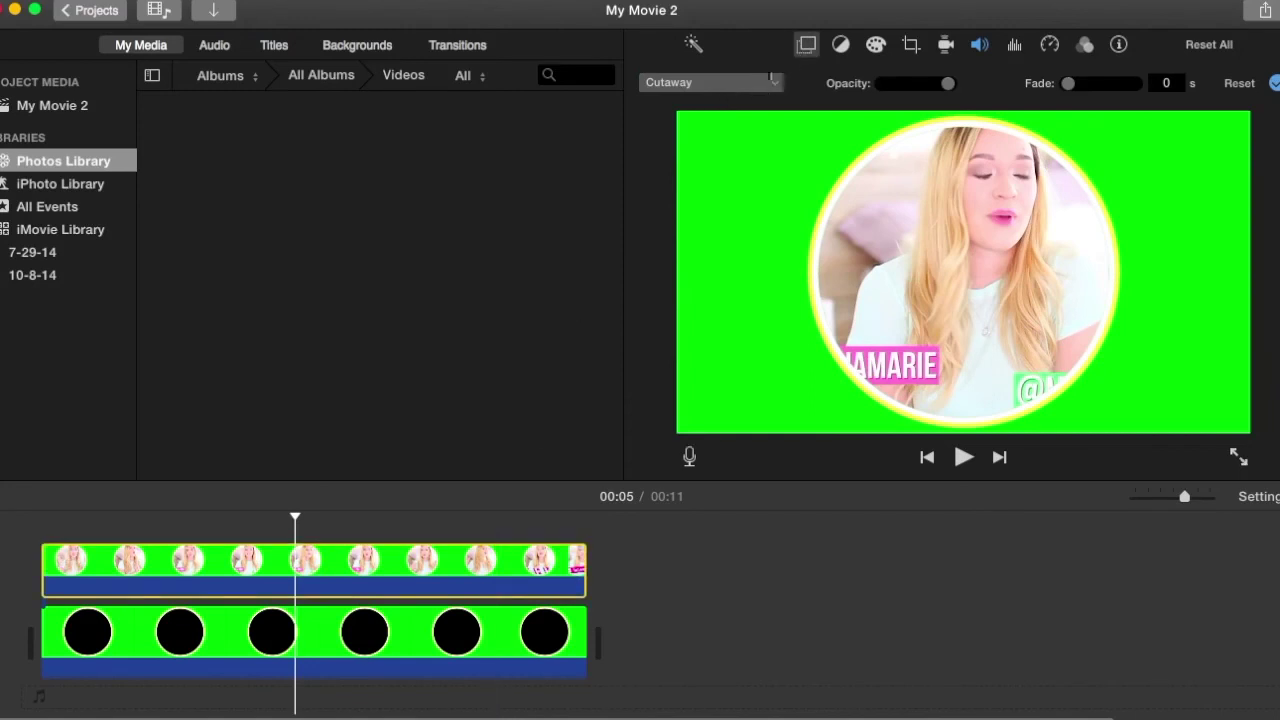
{"action": "left_click", "coordinate": [772, 82]}
{"action": "left_click", "coordinate": [744, 156]}
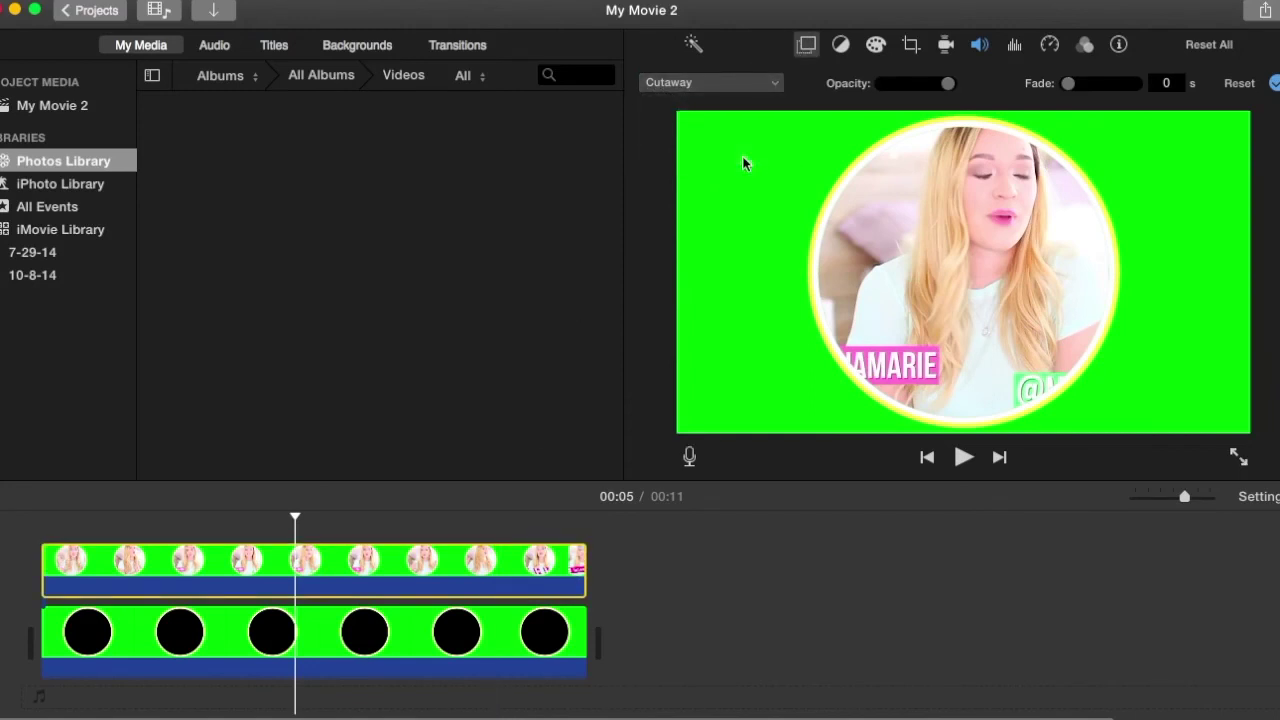
Step: Shrink the circle overlay to about half the frame width, place it in the frame's lower-left area, and set its dissolve to 0 s
{"action": "left_click_drag", "start_coordinate": [1032, 233], "coordinate": [966, 273]}
{"action": "left_click_drag", "start_coordinate": [1050, 182], "coordinate": [808, 242]}
{"action": "left_click_drag", "start_coordinate": [936, 213], "coordinate": [978, 174]}
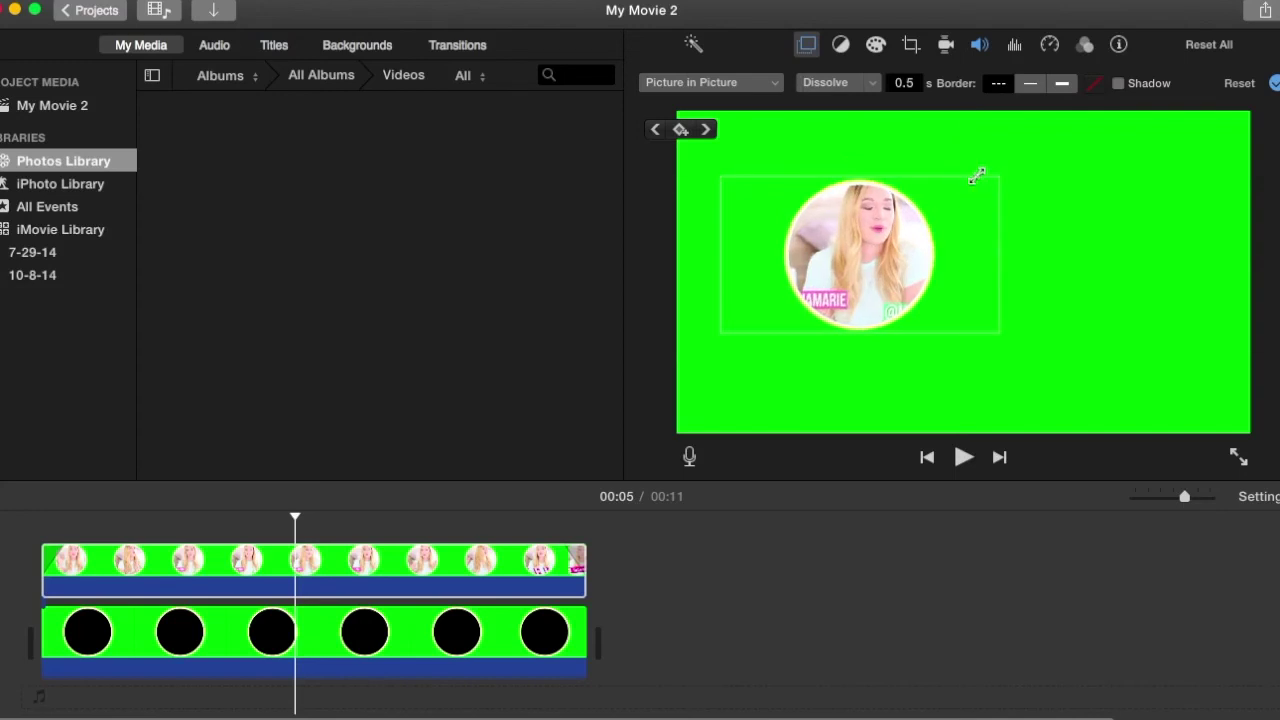
{"action": "left_click_drag", "start_coordinate": [858, 254], "coordinate": [761, 323]}
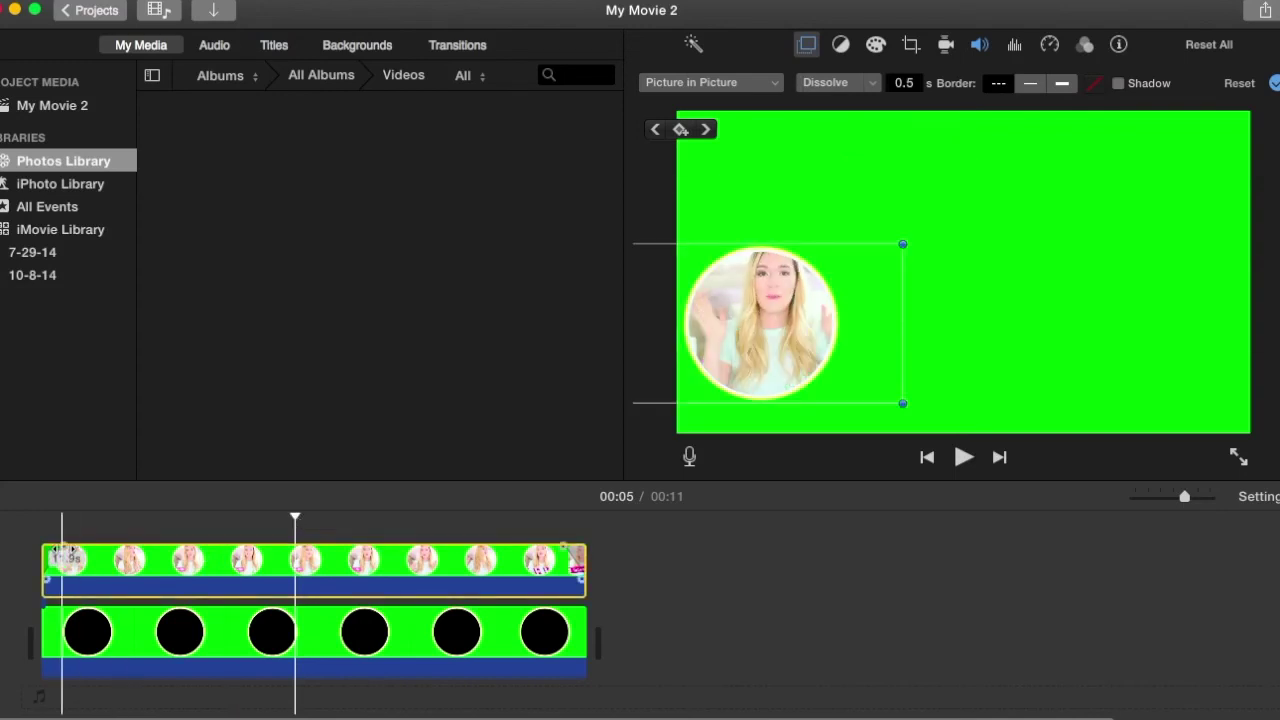
{"action": "left_click_drag", "start_coordinate": [58, 548], "coordinate": [2, 560]}
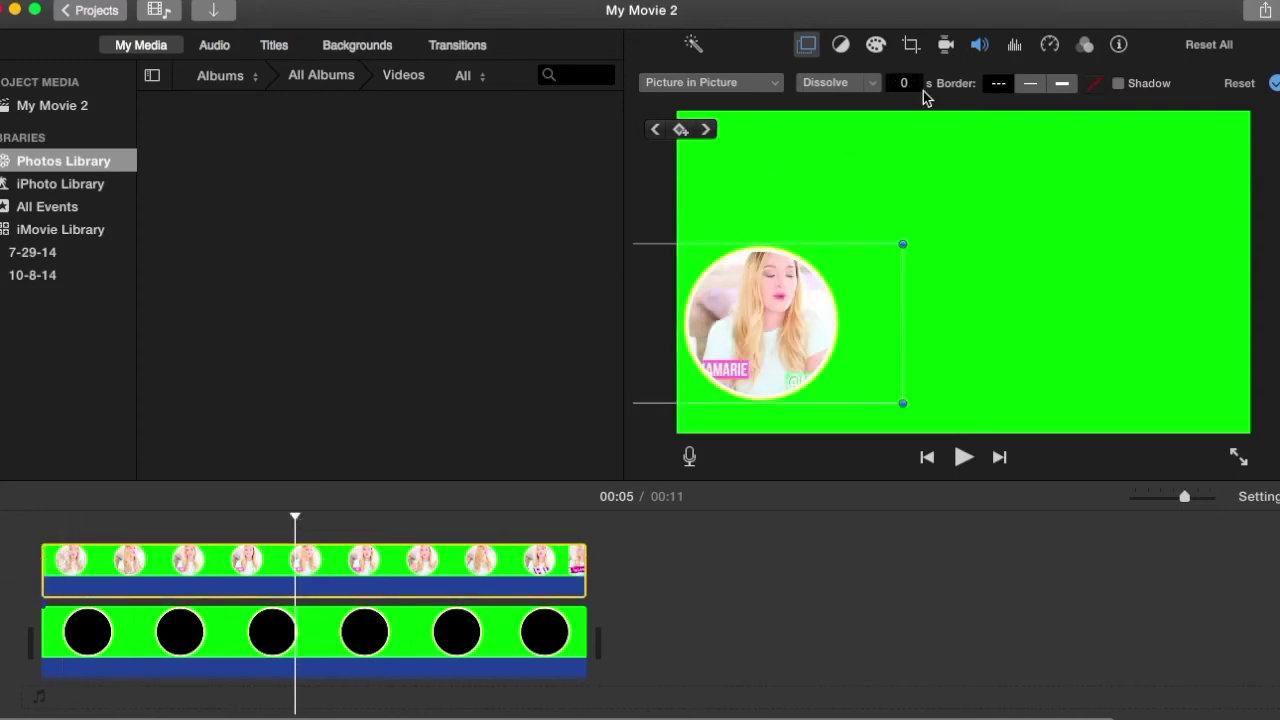
Step: From the overlay's start, animate the circle by moving it slightly up and then toward the frame's centre, playing briefly between positions
{"action": "left_click_drag", "start_coordinate": [294, 518], "coordinate": [42, 520]}
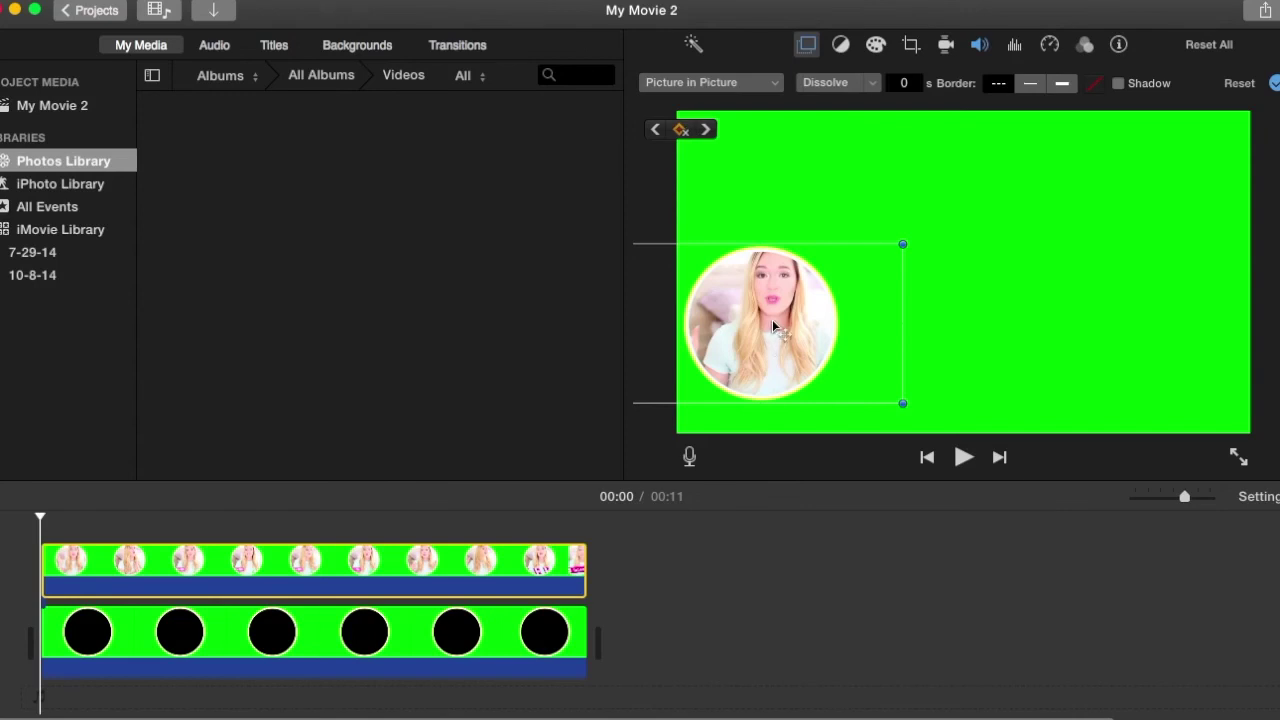
{"action": "left_click_drag", "start_coordinate": [772, 319], "coordinate": [802, 262]}
{"action": "key", "text": "space"}
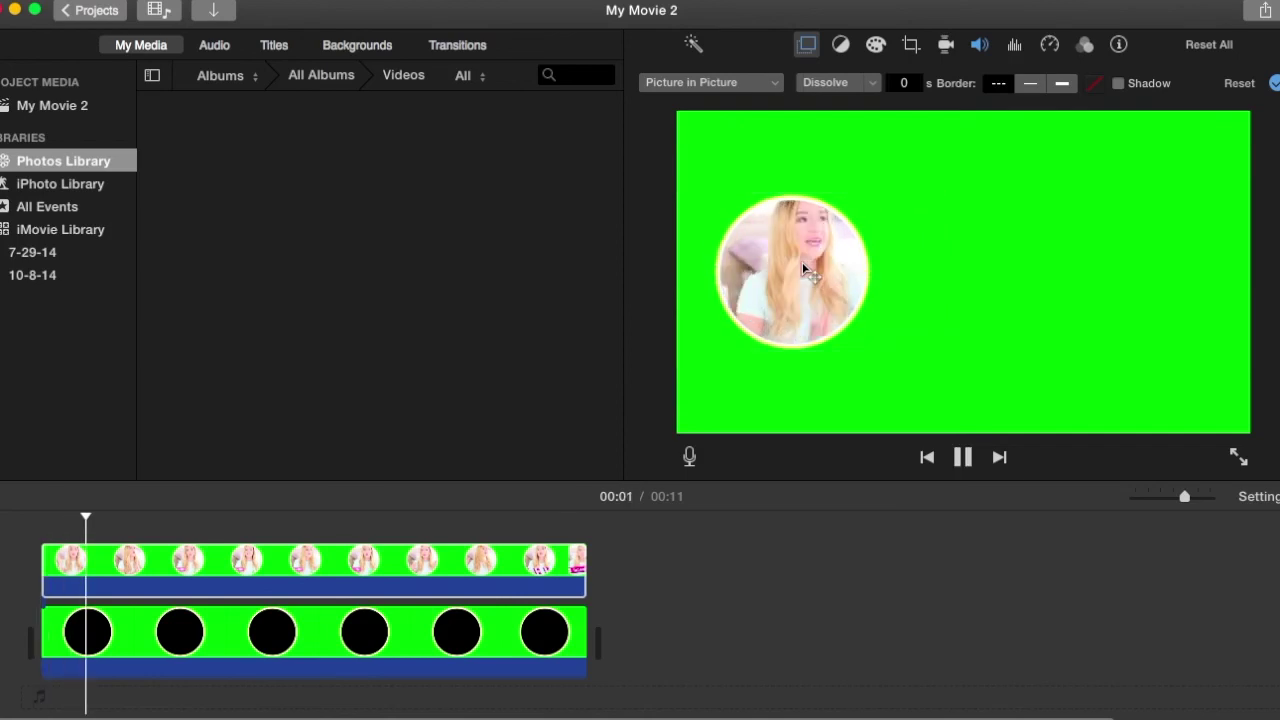
{"action": "key", "text": "space"}
{"action": "left_click_drag", "start_coordinate": [795, 265], "coordinate": [858, 296]}
{"action": "key", "text": "space"}
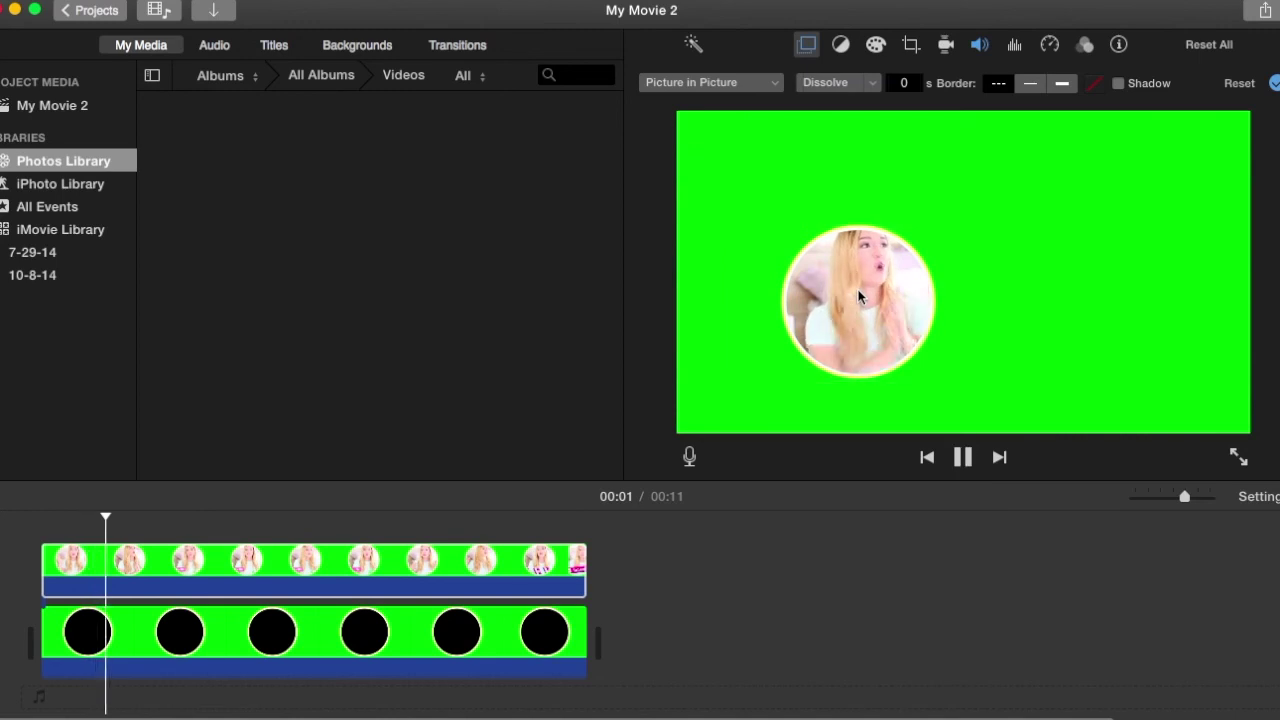
Step: Continue the circle's animation by enlarging it and shifting it up and then to the right between short playbacks, and play the movie
{"action": "key", "text": "space"}
{"action": "left_click_drag", "start_coordinate": [996, 226], "coordinate": [1071, 183]}
{"action": "left_click_drag", "start_coordinate": [902, 270], "coordinate": [926, 242]}
{"action": "key", "text": "space"}
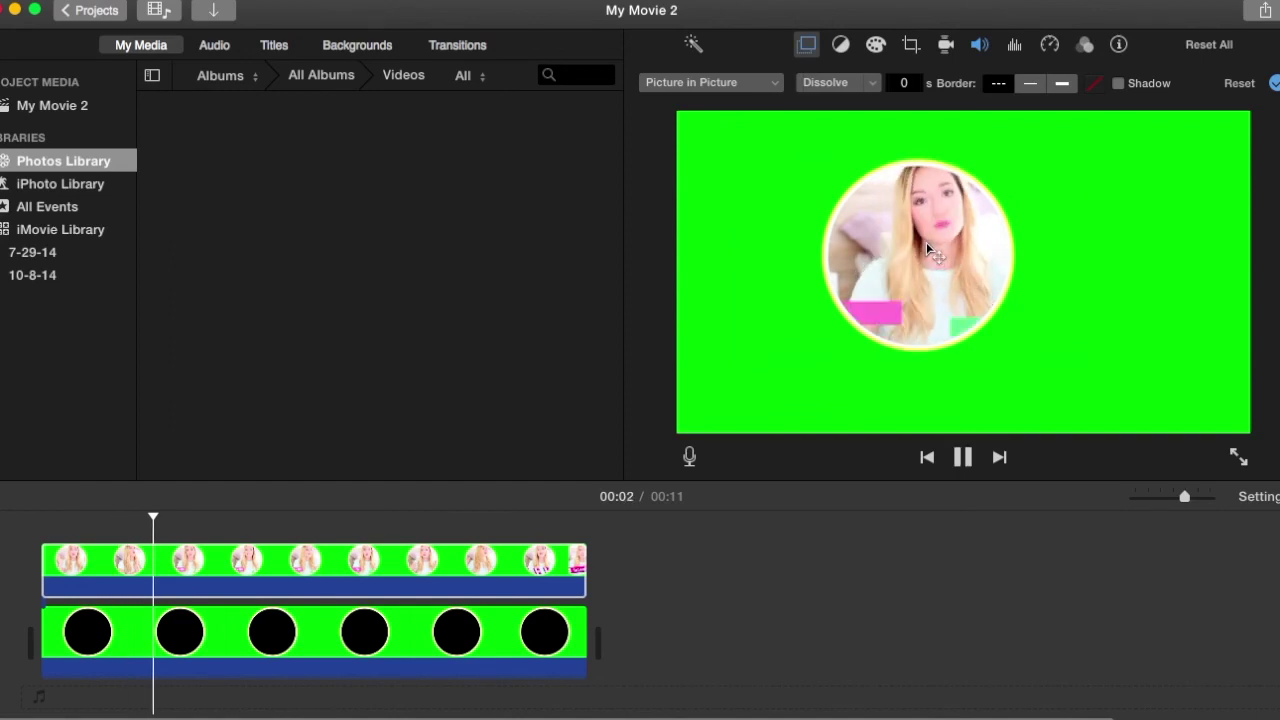
{"action": "key", "text": "space"}
{"action": "left_click_drag", "start_coordinate": [933, 224], "coordinate": [1011, 269]}
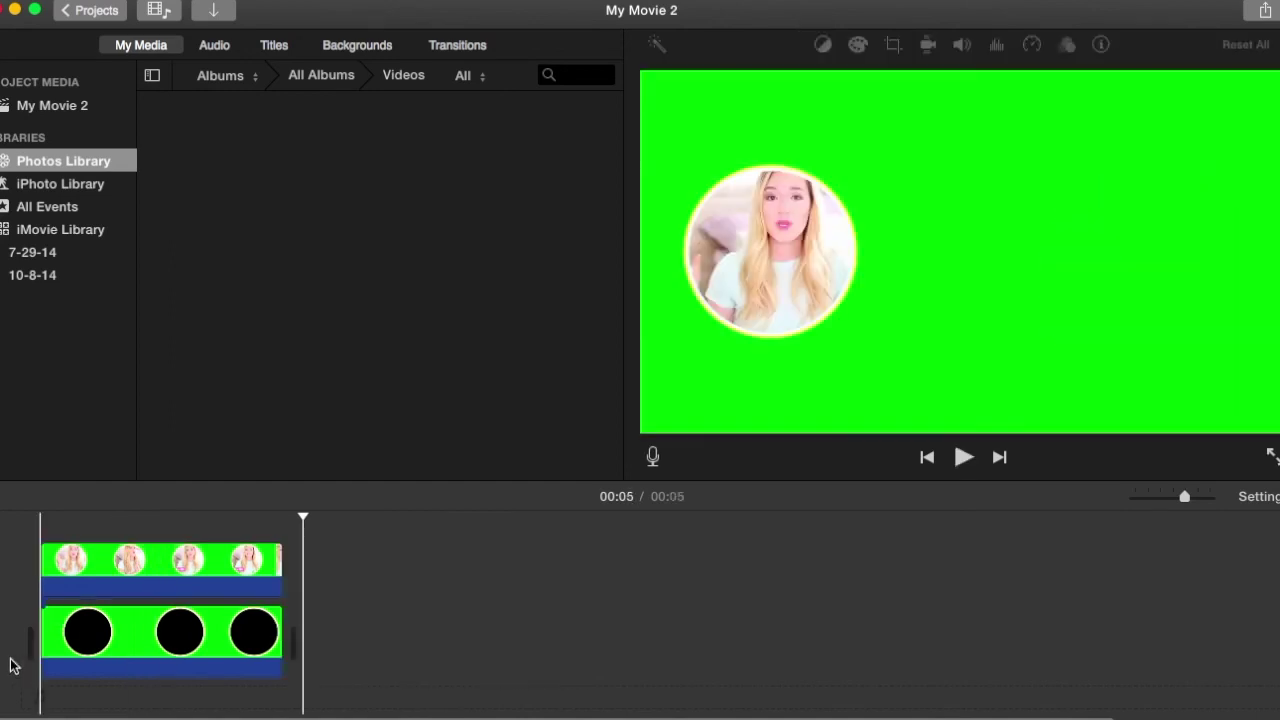
{"action": "key", "text": "space"}
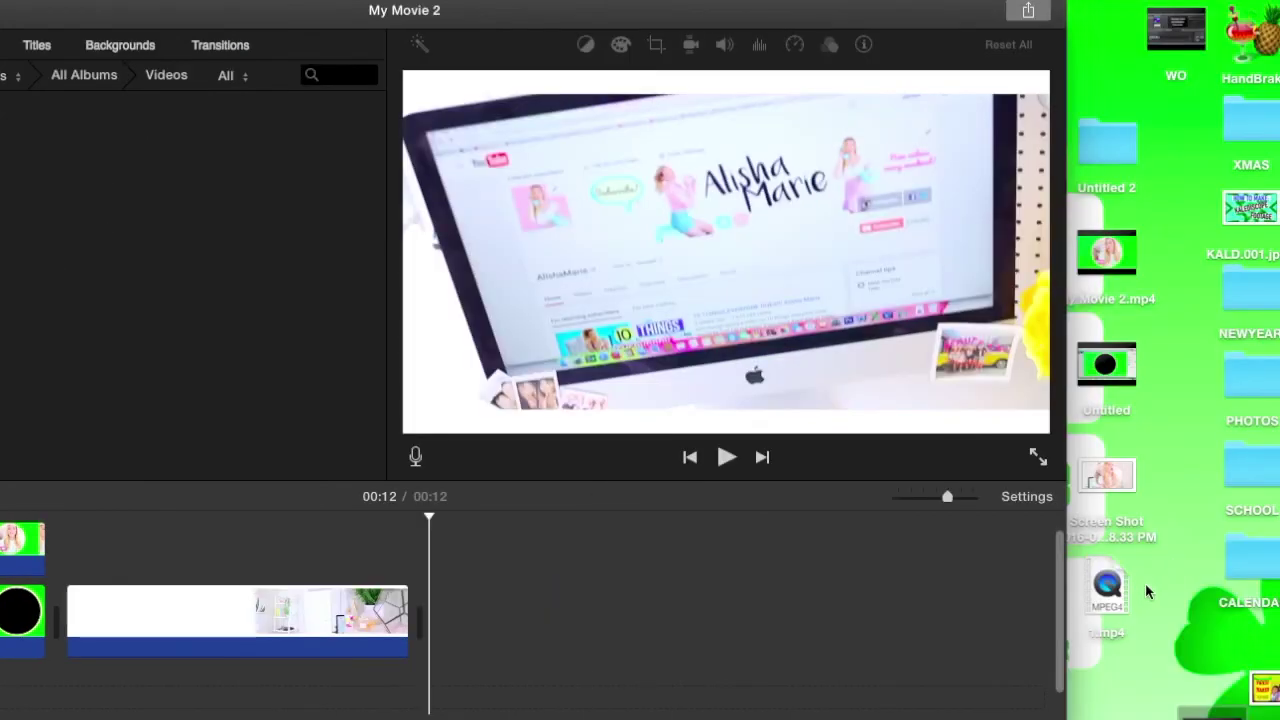
Step: Add the exported moving-circle MP4 from the desktop to the timeline and place it as an overlay above the white-background clip
{"action": "left_click", "coordinate": [1107, 590]}
{"action": "left_click_drag", "start_coordinate": [1107, 590], "coordinate": [869, 629]}
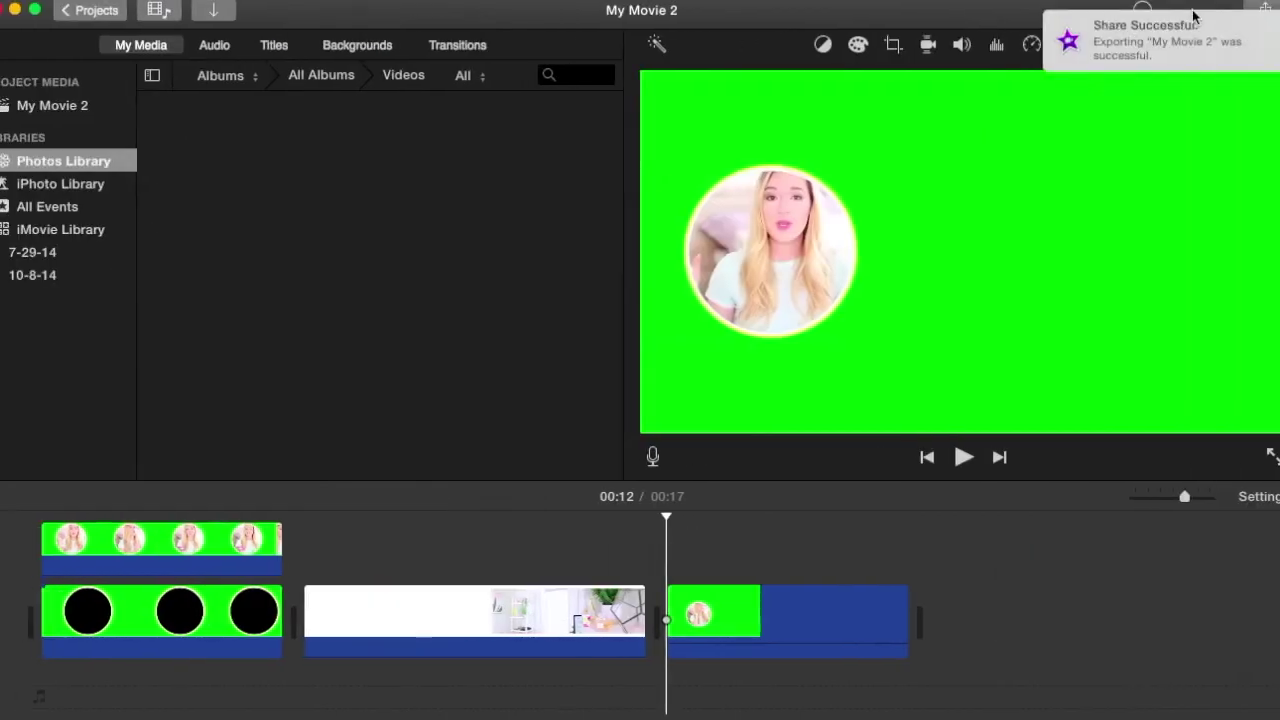
{"action": "left_click_drag", "start_coordinate": [685, 610], "coordinate": [323, 545]}
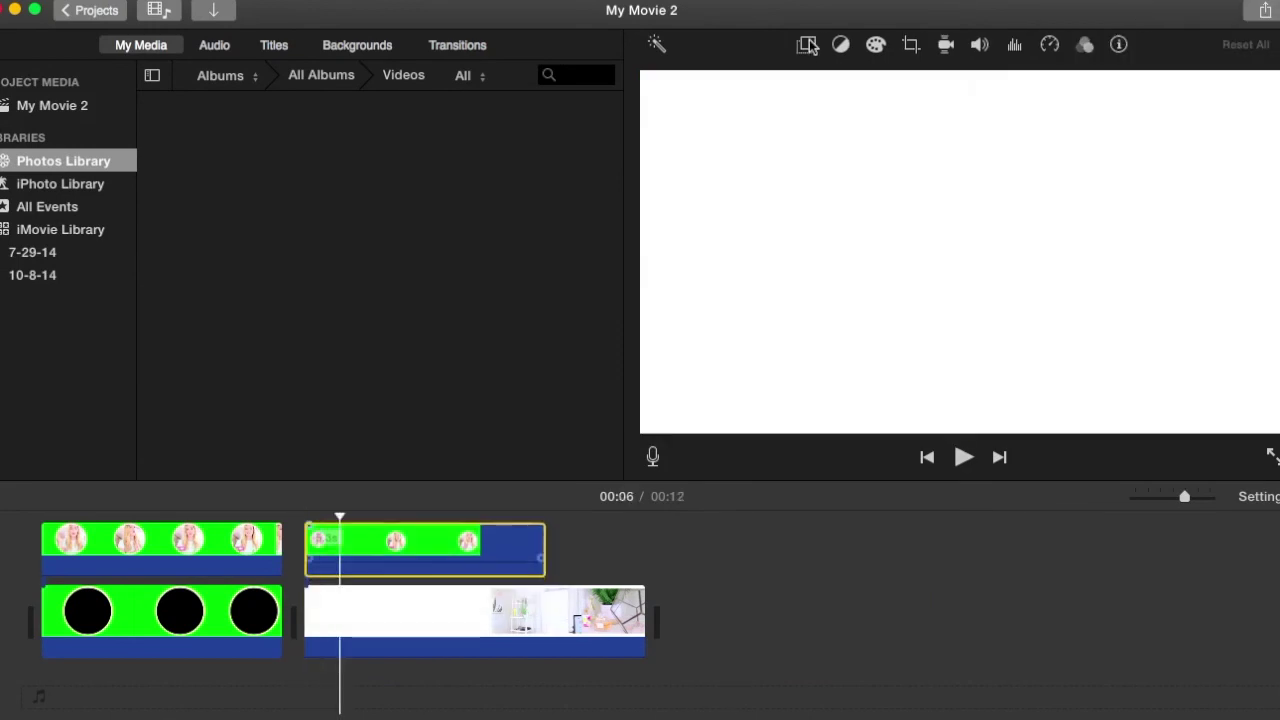
Step: Change the moving-circle overlay's style from Cutaway to Green/Blue Screen
{"action": "left_click", "coordinate": [809, 44]}
{"action": "left_click", "coordinate": [740, 85]}
{"action": "left_click", "coordinate": [742, 121]}
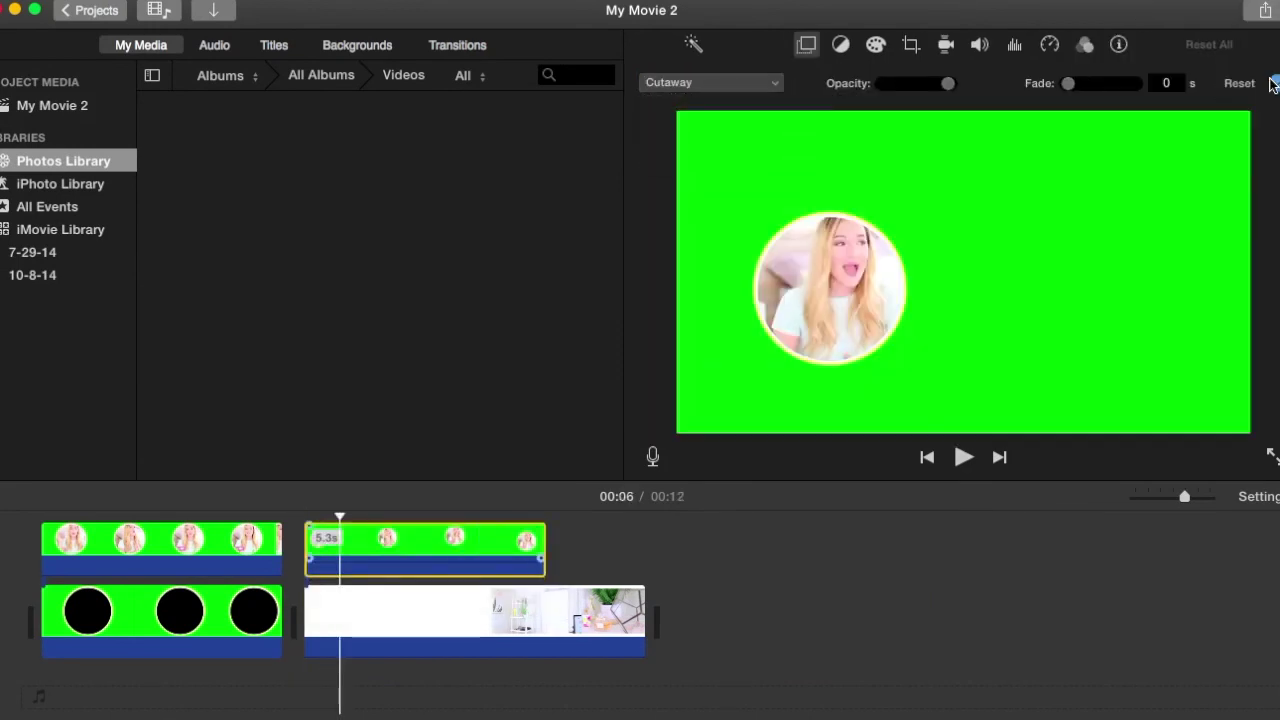